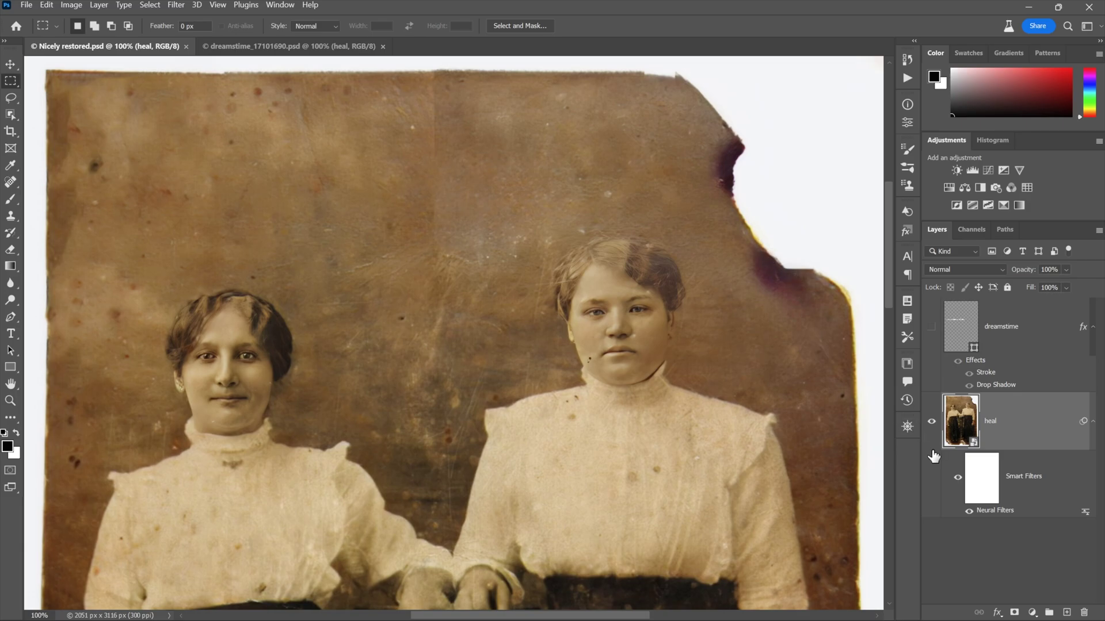
Compare the restored photo with its smart filters hidden and shown, and make the dreamstime layer visible
left_click(957, 480)
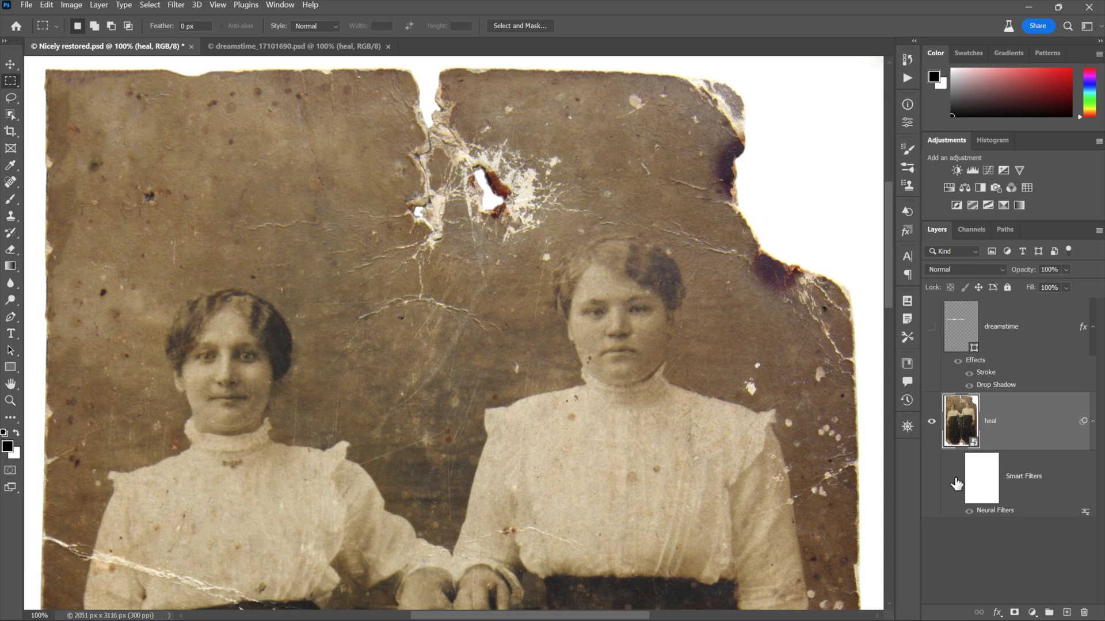
left_click(956, 481)
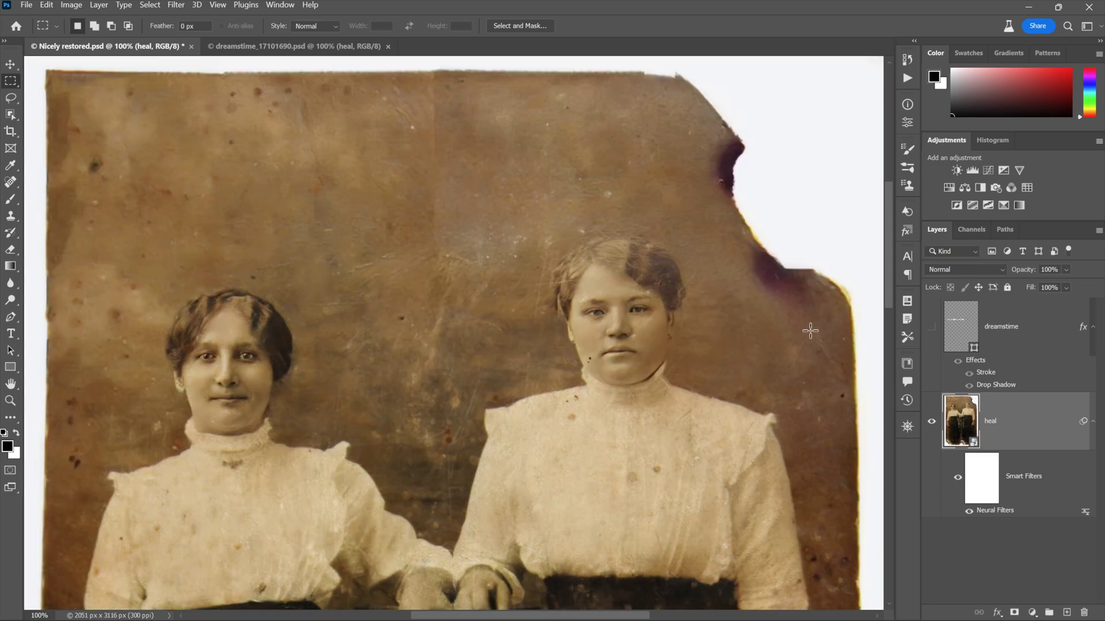
left_click(932, 327)
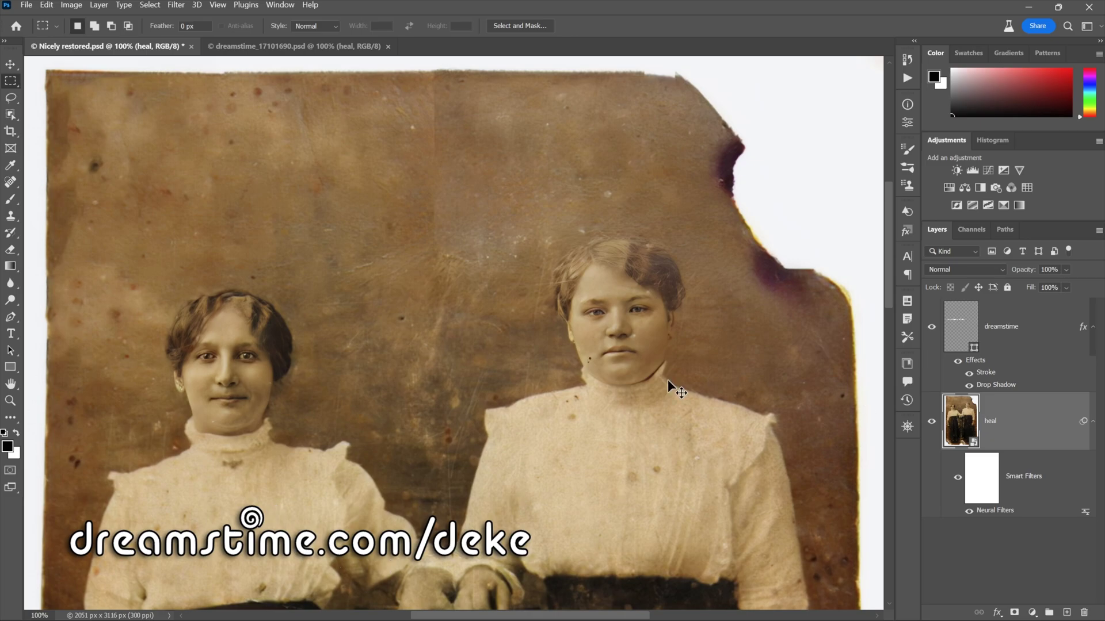
Switch to dreamstime_17101690.psd and compare the damaged photo with the heal layer hidden and shown
key("ctrl+Tab")
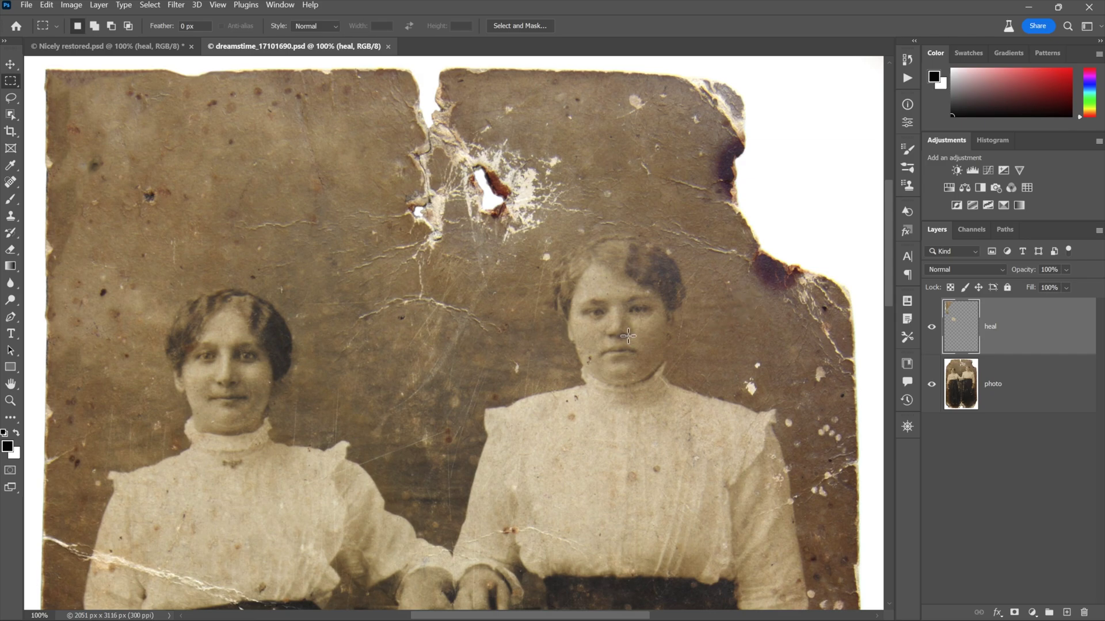
scroll(543, 321, "down", 3)
scroll(543, 321, "down", 2)
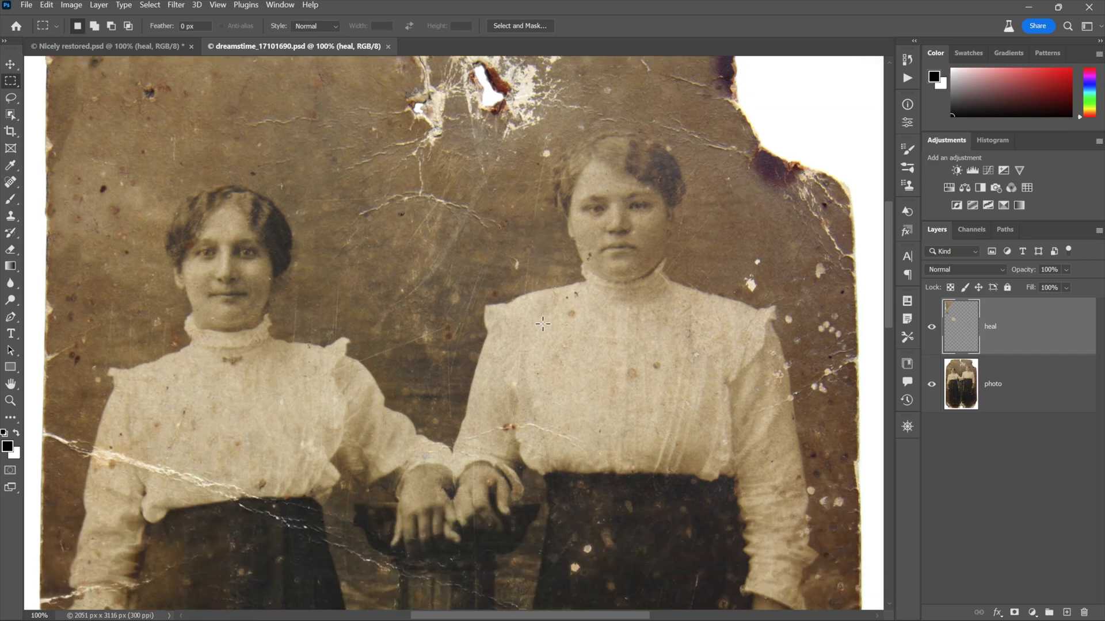
left_click(932, 328)
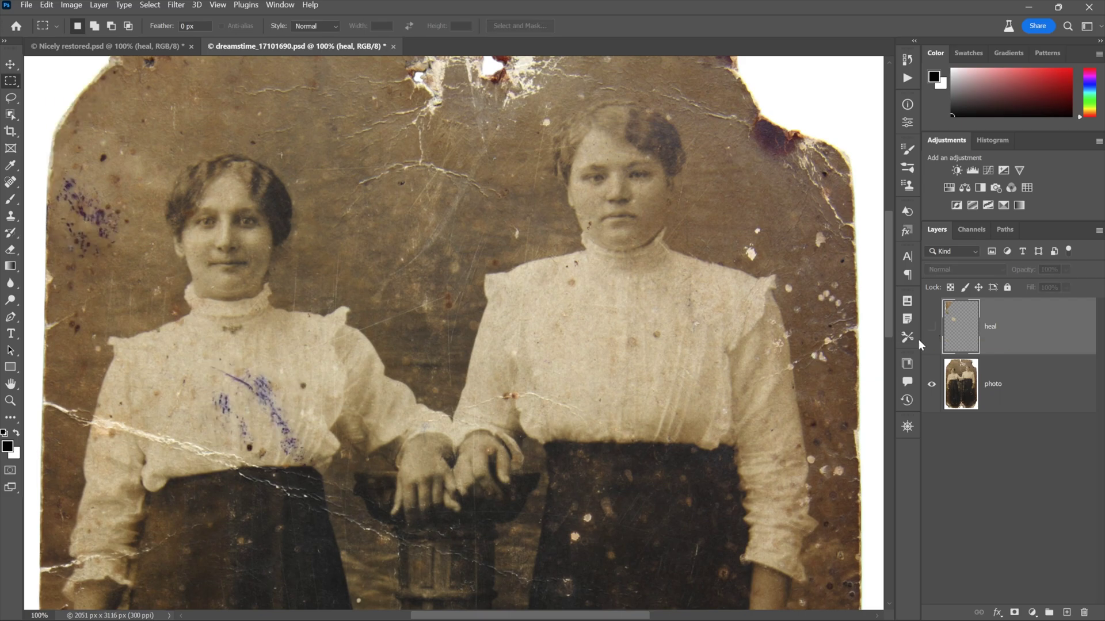
left_click_drag(121, 219, 158, 340)
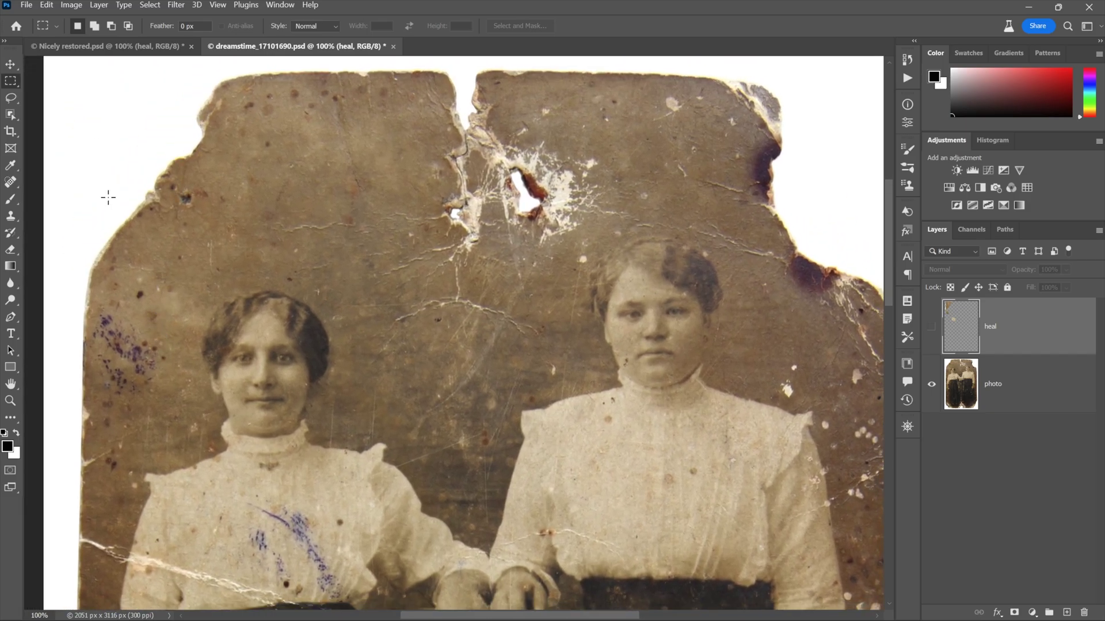
left_click_drag(226, 429, 198, 318)
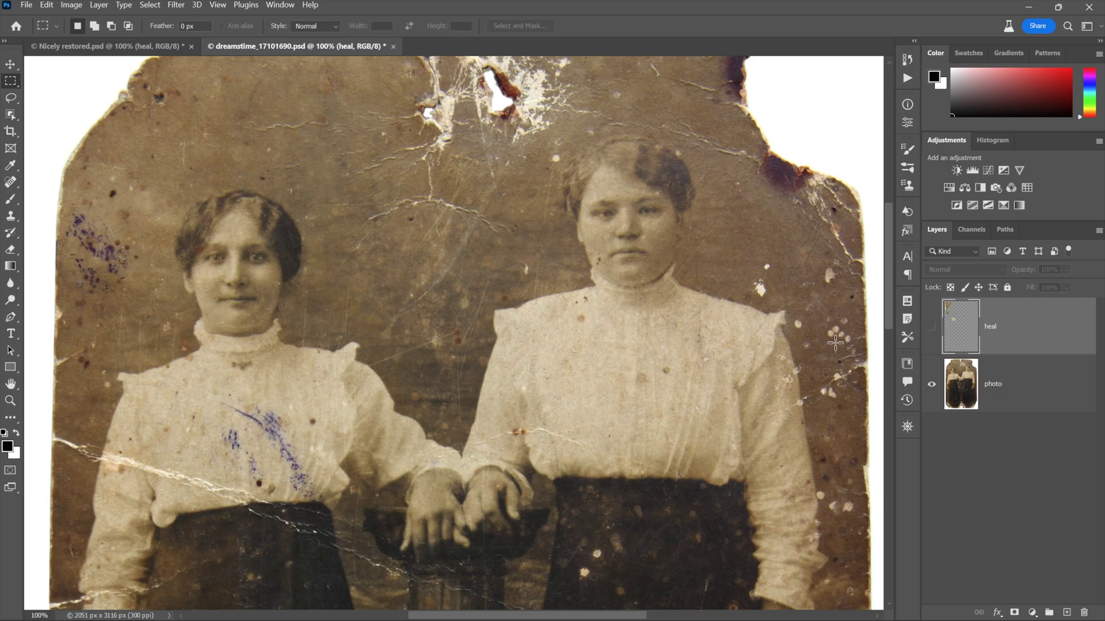
left_click(931, 329)
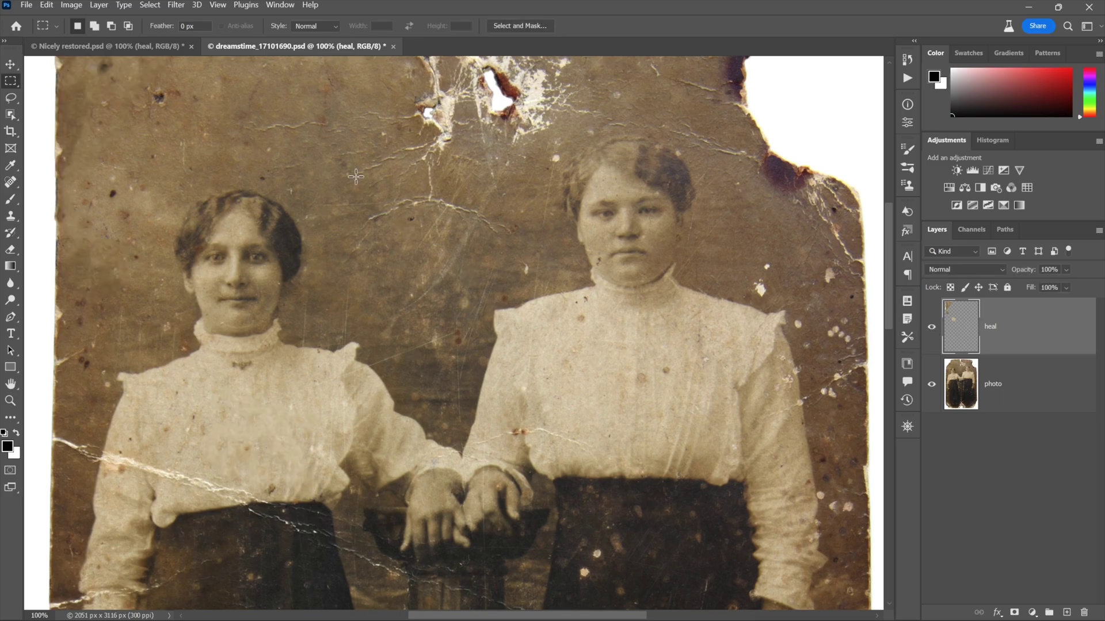
Heal the dark spot in the background above the seated pair's left side using the Spot Healing Brush with Sample All Layers enabled
left_click(11, 185)
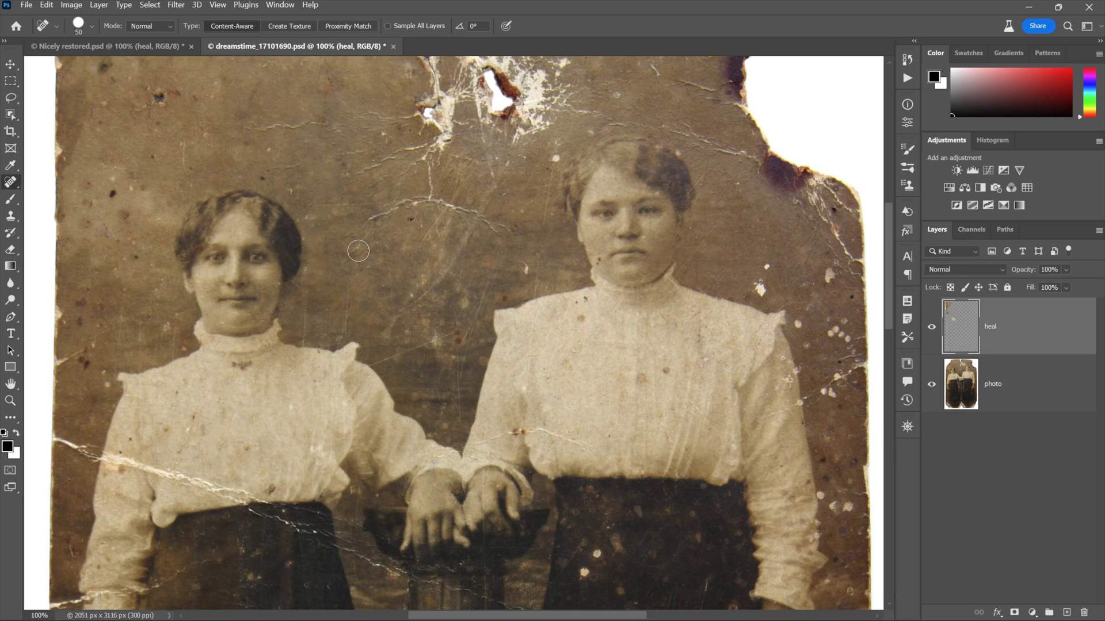
left_click(387, 26)
left_click_drag(348, 208, 340, 333)
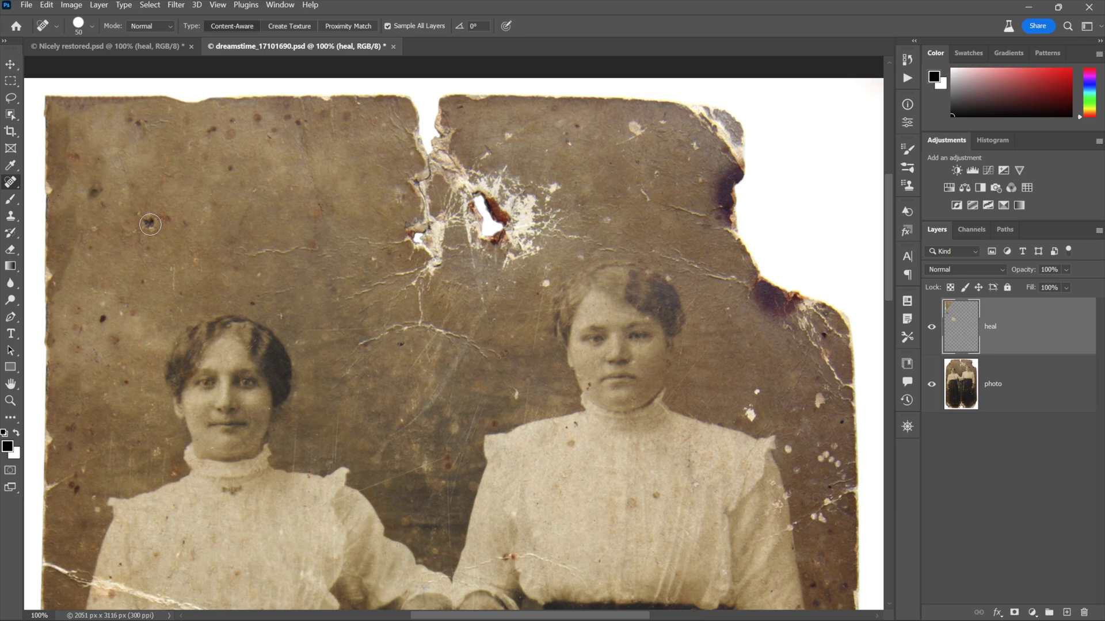
left_click(149, 223)
Combine the heal and photo layers into a single smart object
left_click(1022, 379)
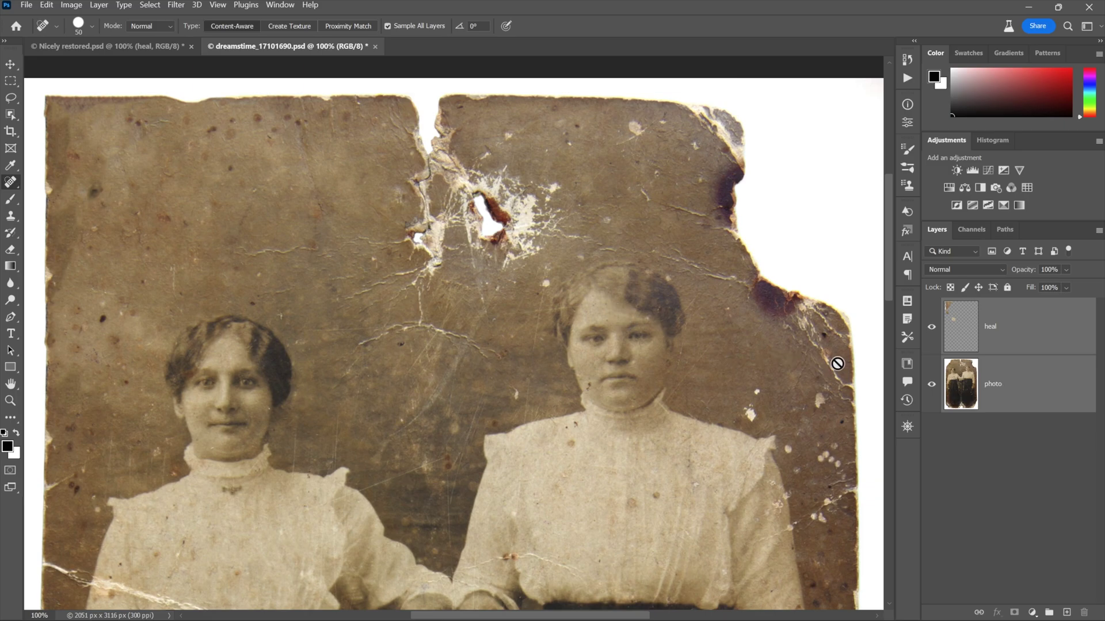
left_click(11, 81)
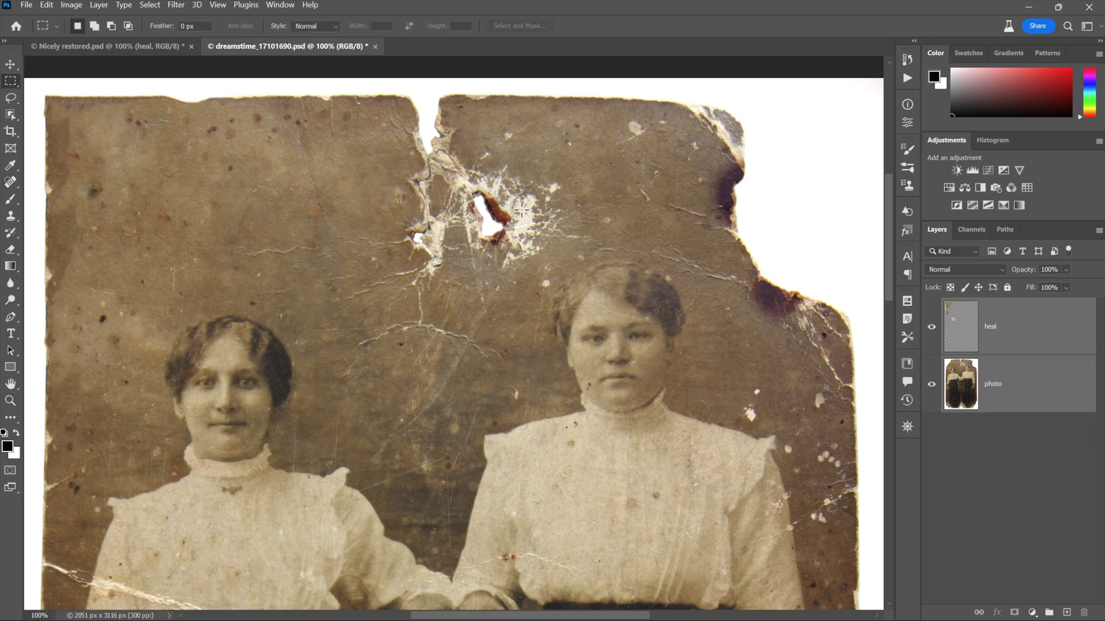
right_click(333, 190)
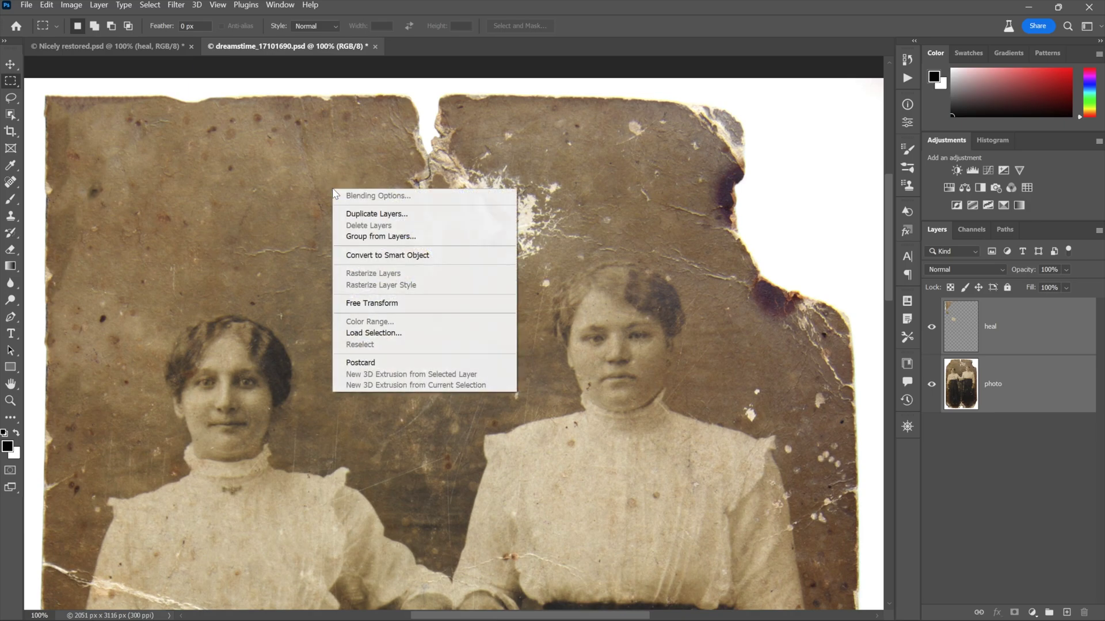
left_click(457, 262)
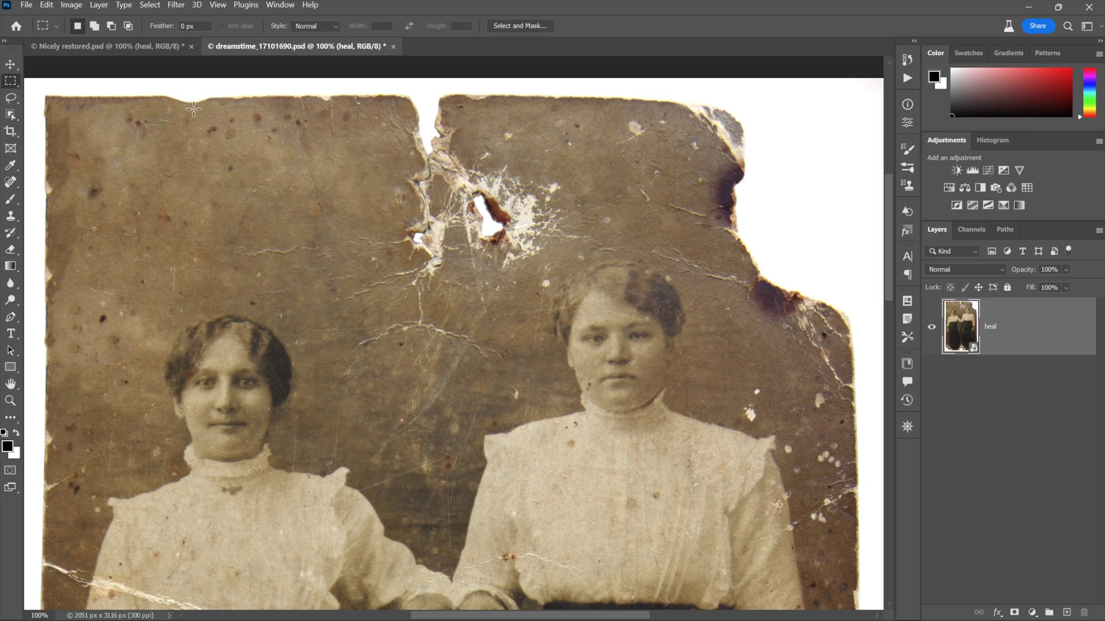
Open Neural Filters for the heal smart object and alternate the selected face between the two women
left_click(176, 6)
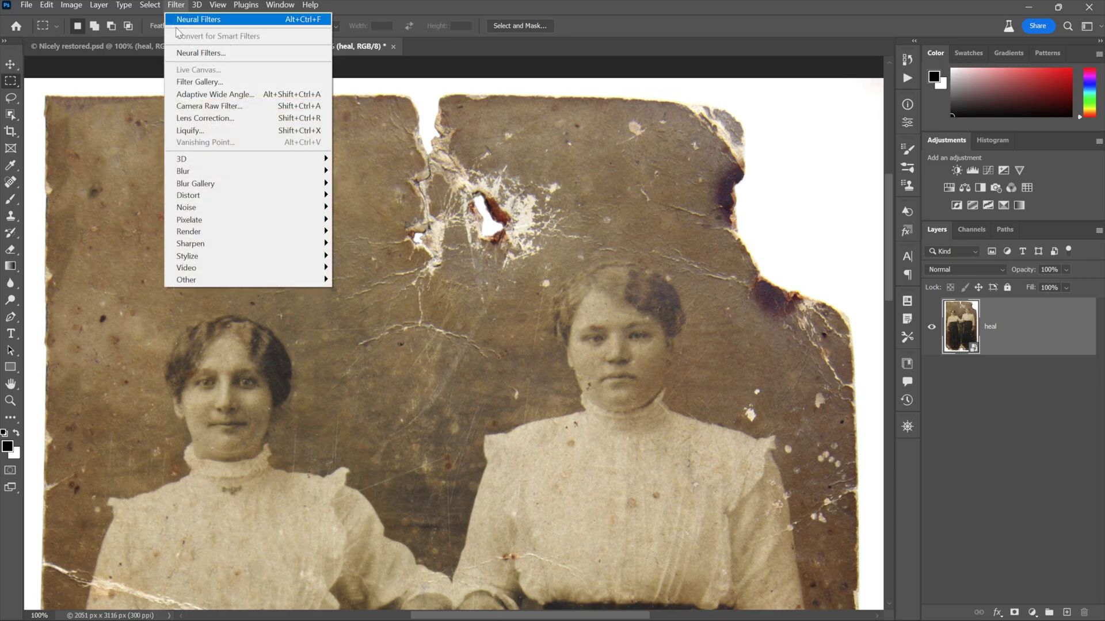
left_click(241, 54)
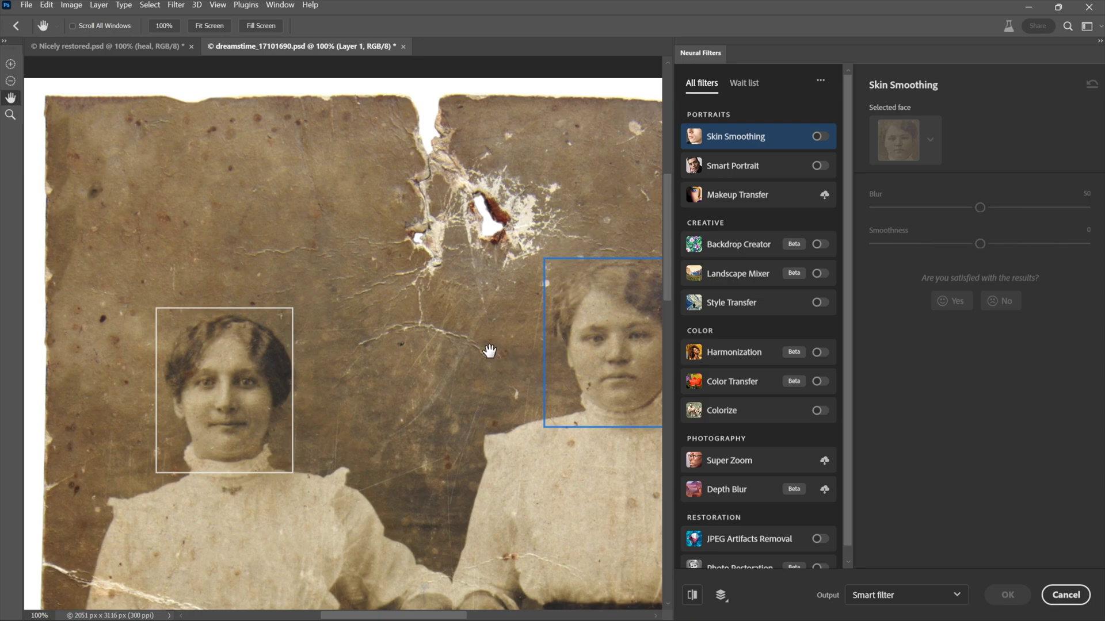
left_click_drag(489, 351, 409, 224)
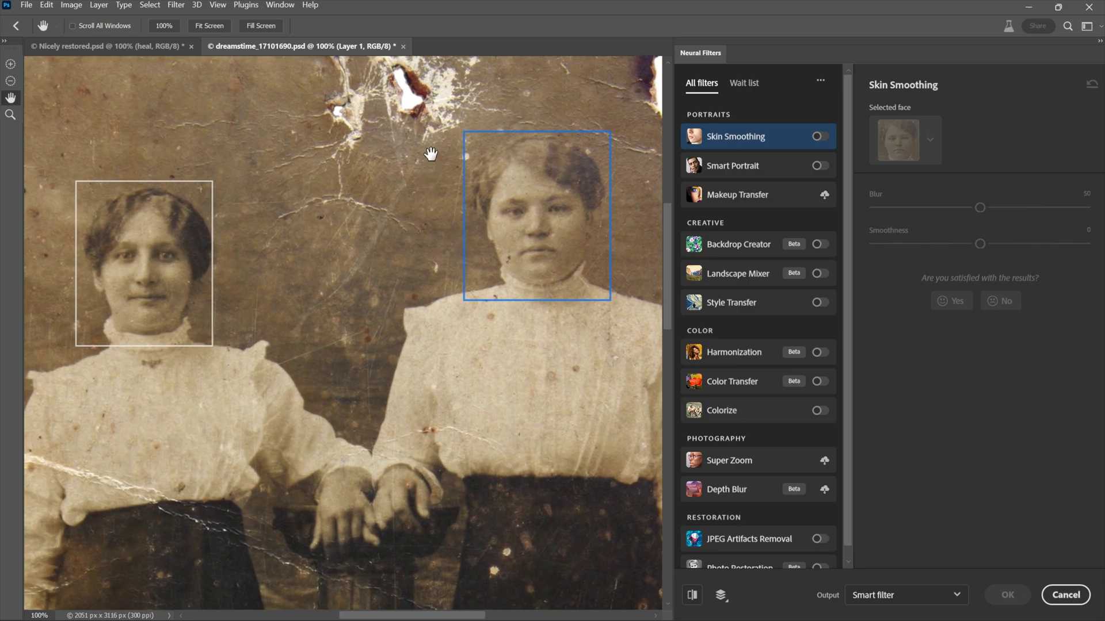
left_click(186, 271)
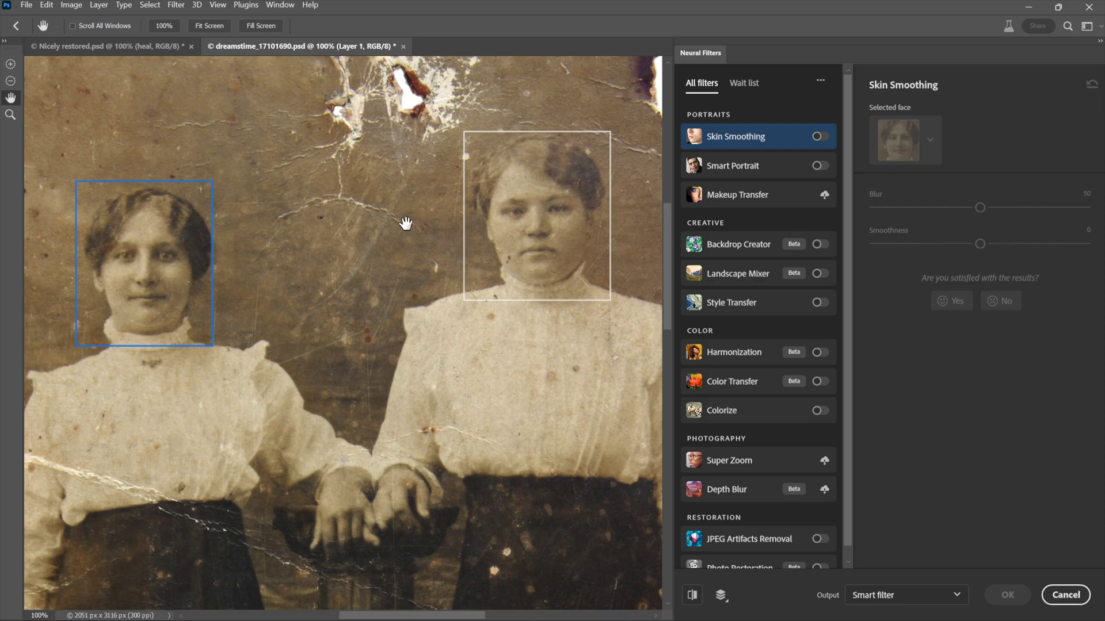
left_click(534, 231)
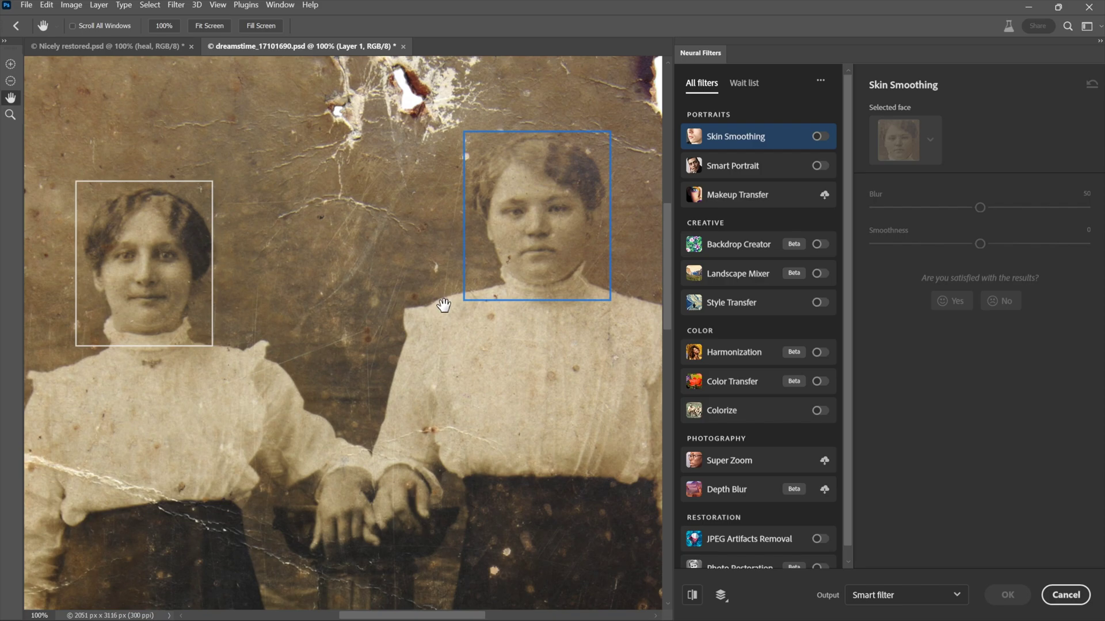
left_click(148, 272)
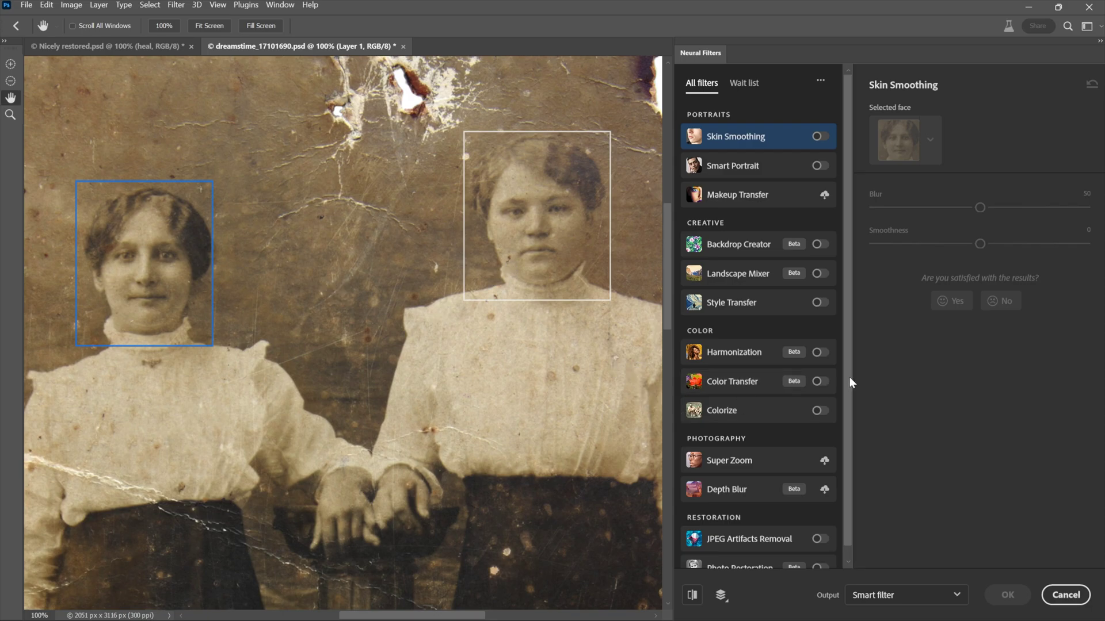
Enable the Photo Restoration neural filter
scroll(850, 386, "down", 1)
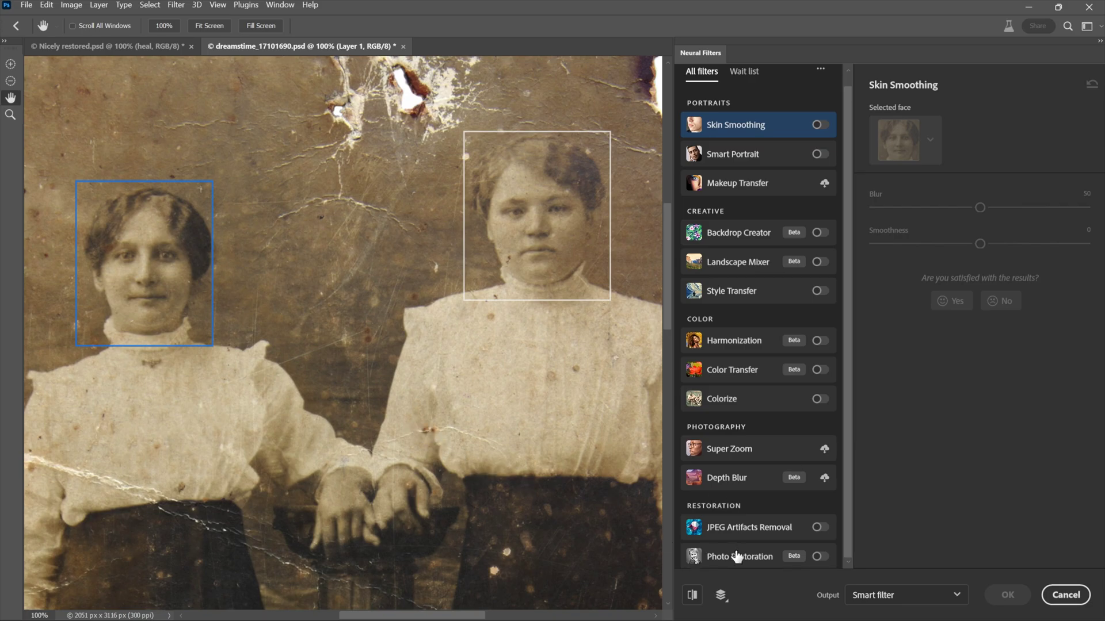
mouse_move(737, 556)
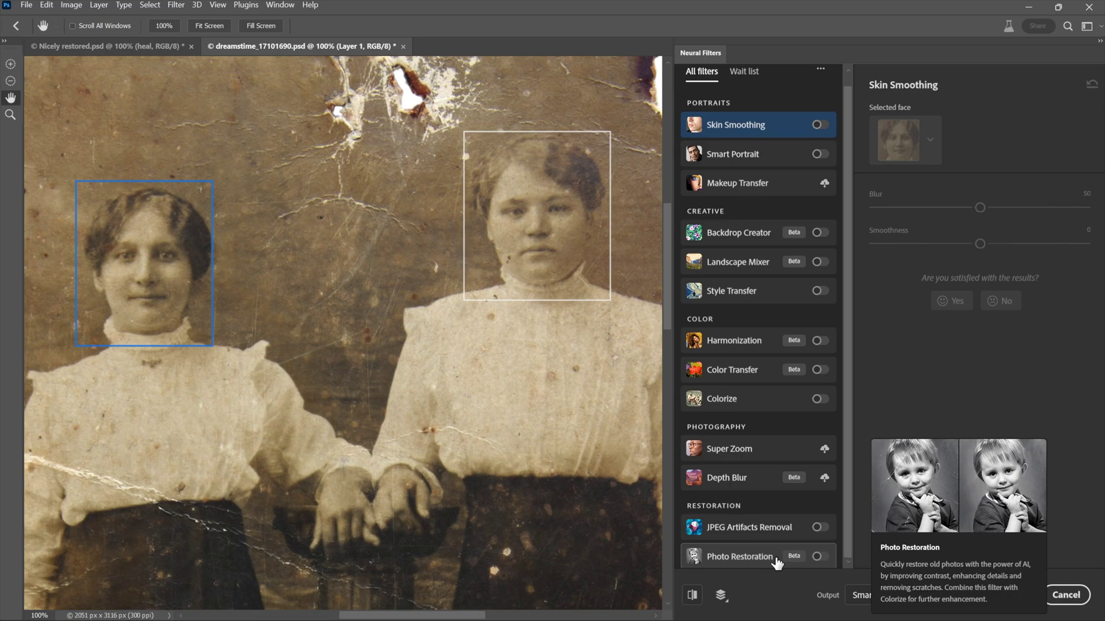
left_click(819, 557)
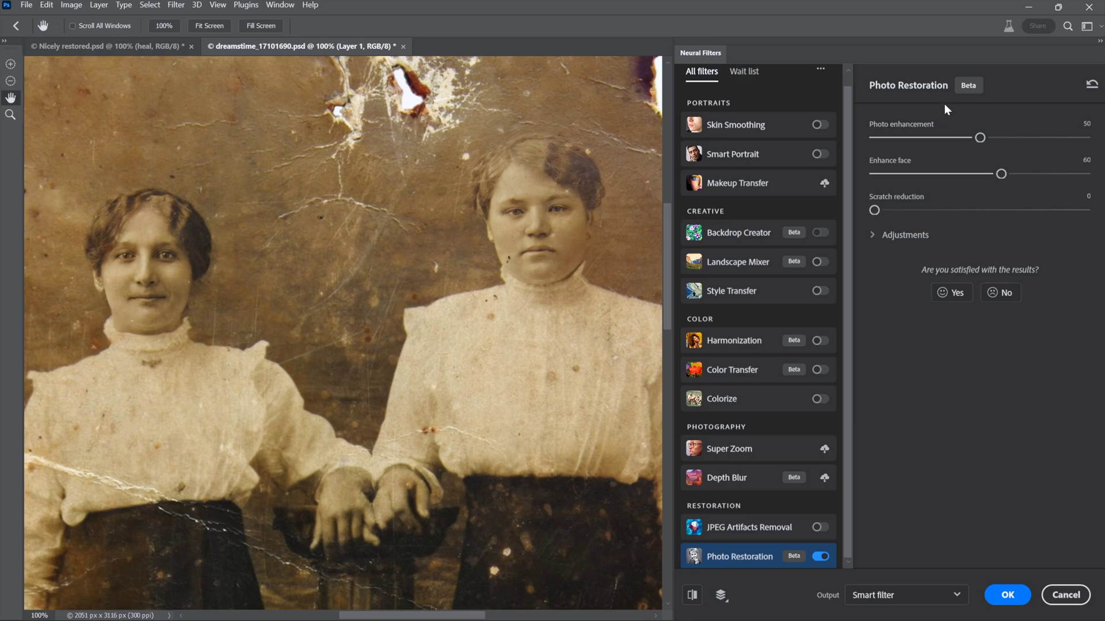
Try raising Color noise reduction to its maximum in the Photo Restoration adjustments, and undo the change
left_click(872, 236)
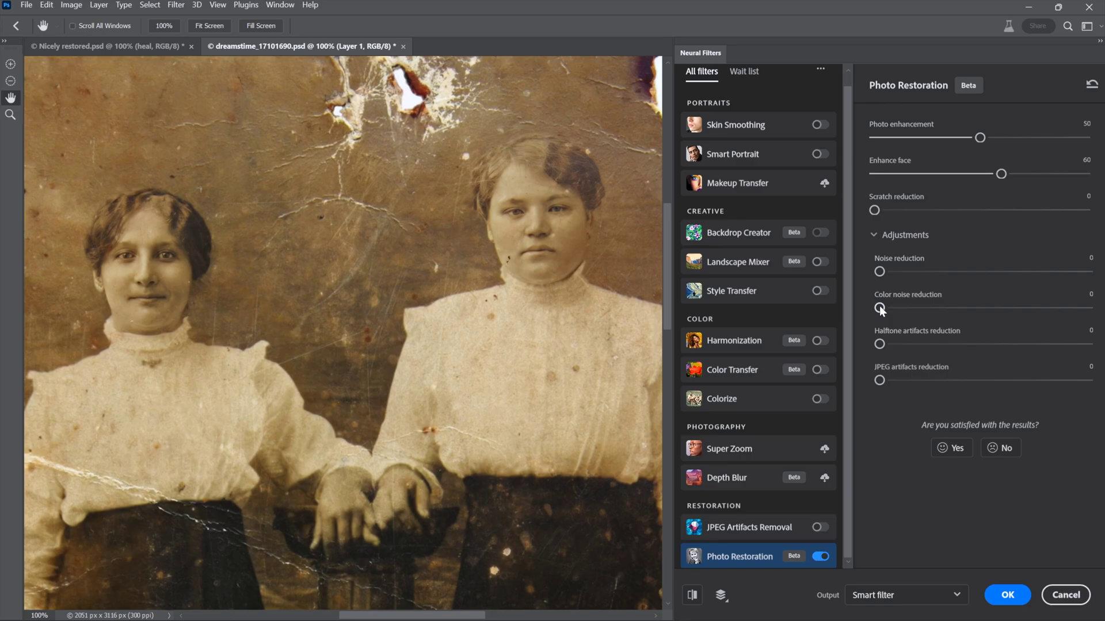
left_click_drag(881, 309, 1097, 322)
left_click_drag(1088, 308, 879, 313)
left_click_drag(879, 308, 1089, 308)
key("ctrl+z")
left_click(873, 240)
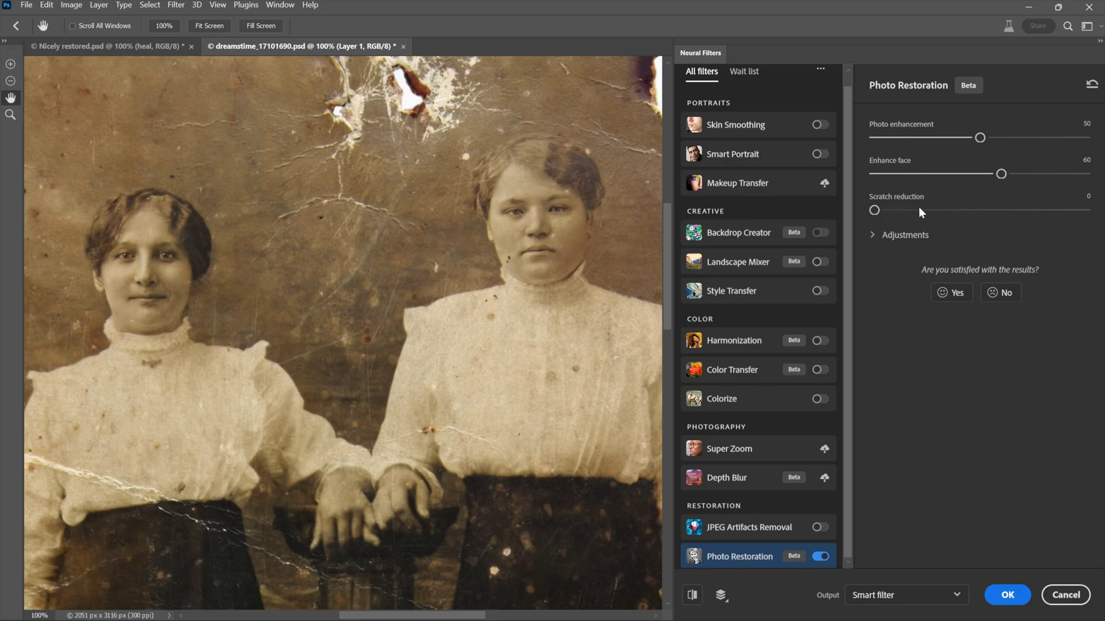
Set Enhance face and Photo enhancement to 0, and compare the photo with Photo Restoration off and on
left_click_drag(990, 177, 850, 185)
left_click_drag(954, 140, 855, 134)
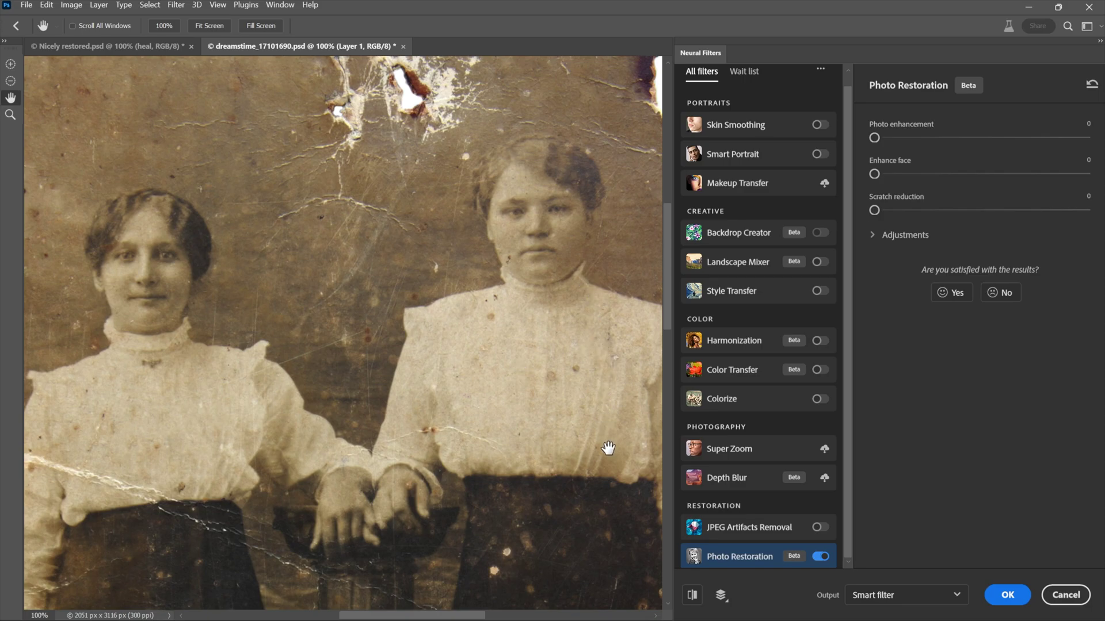
left_click(756, 135)
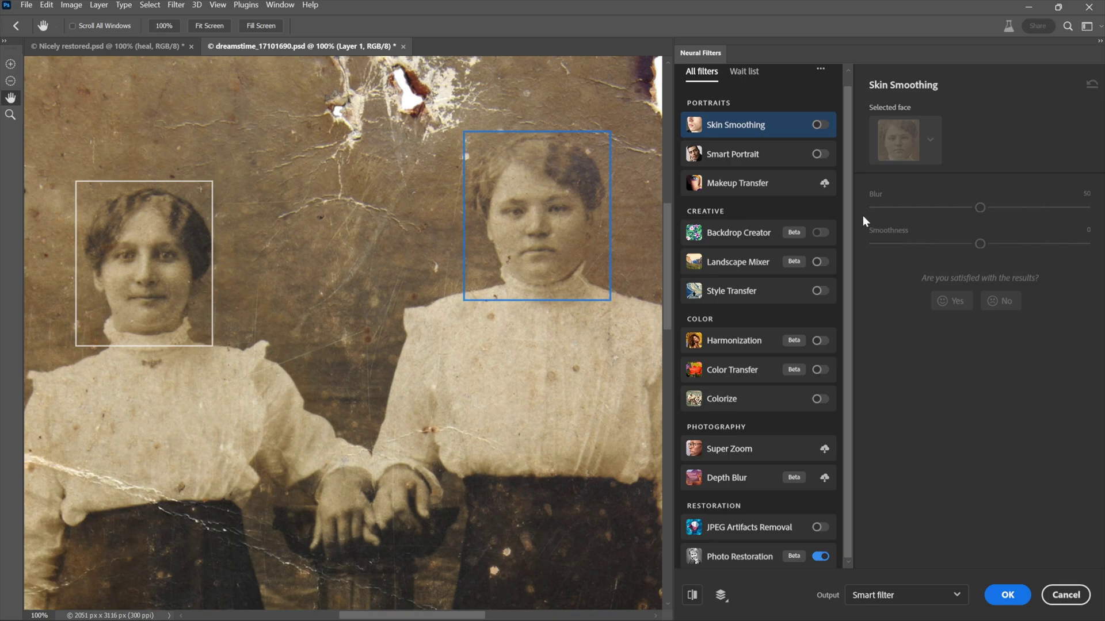
left_click(765, 557)
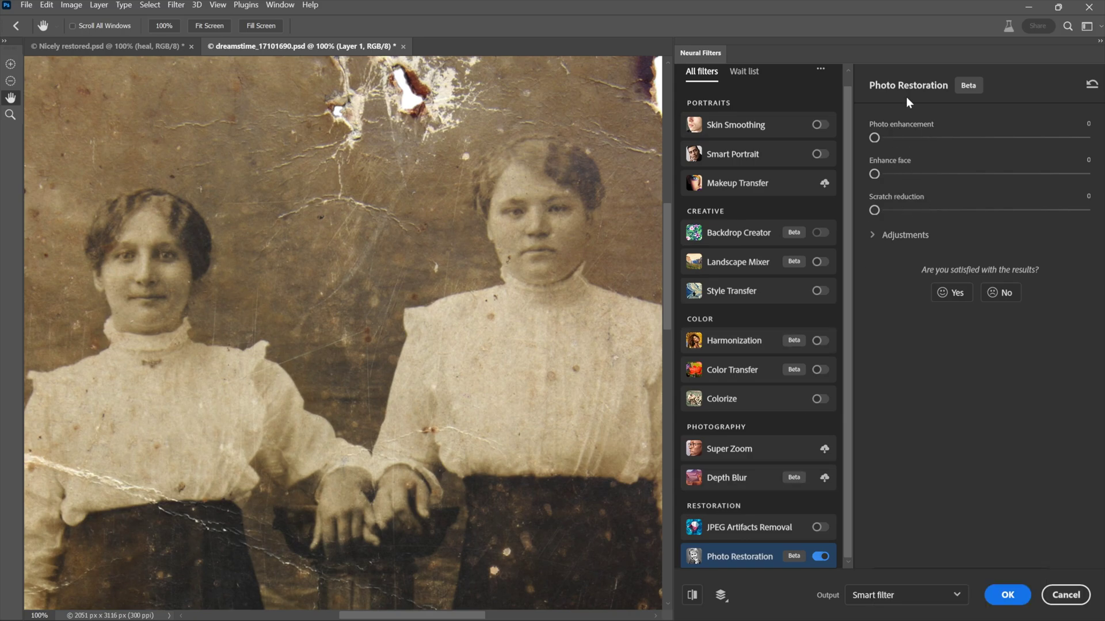
left_click(820, 558)
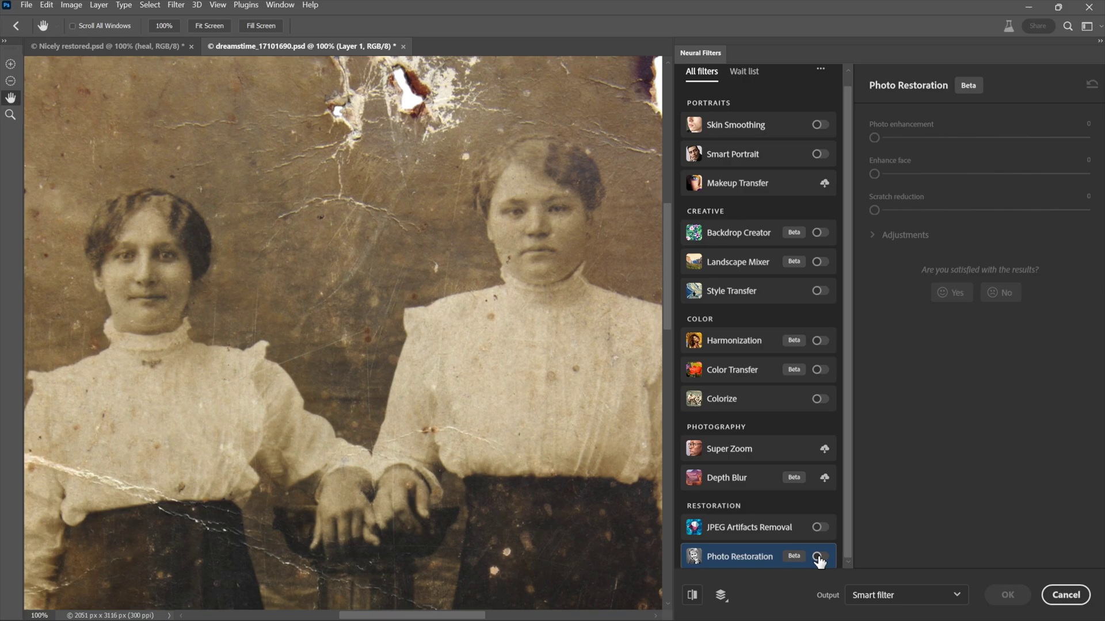
left_click(818, 558)
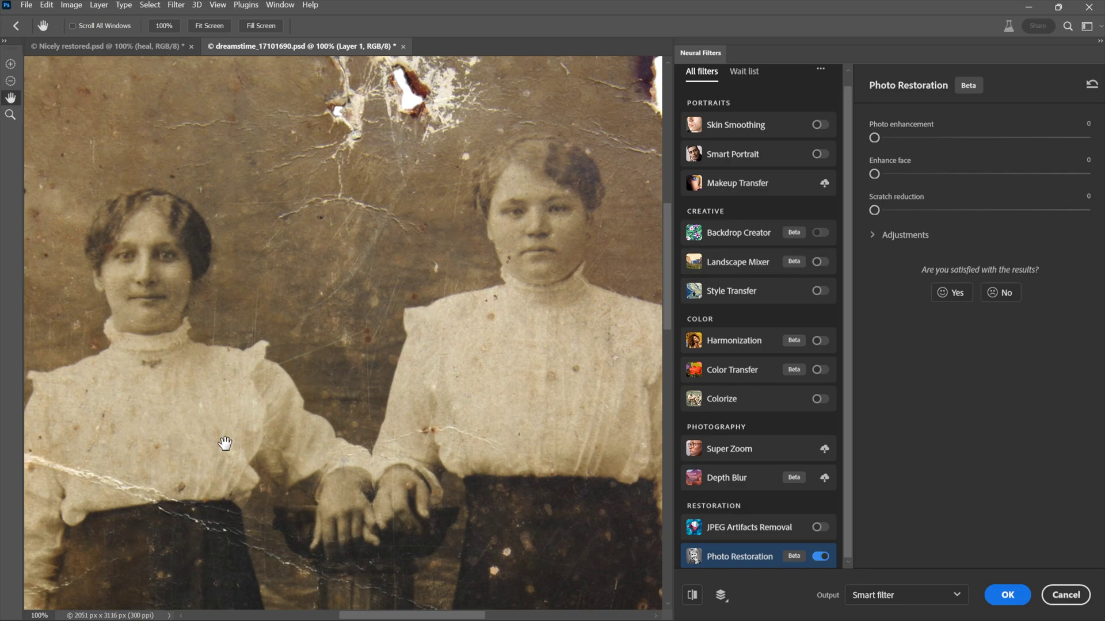
Inspect the scratches across the photo and set Scratch reduction to 50
left_click_drag(240, 446, 247, 291)
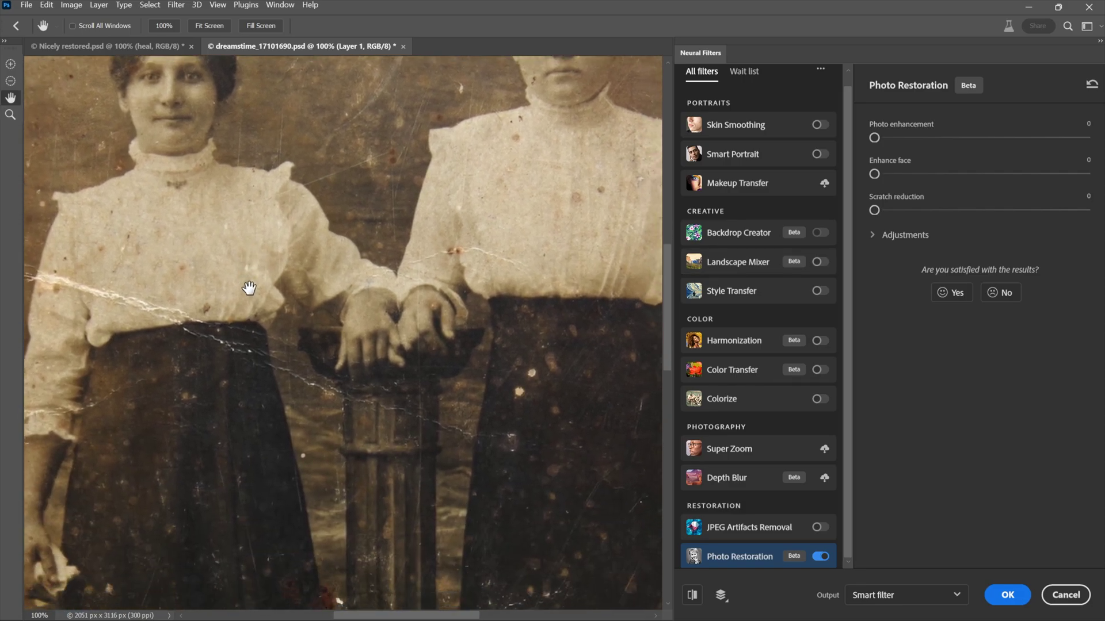
left_click_drag(212, 456, 214, 357)
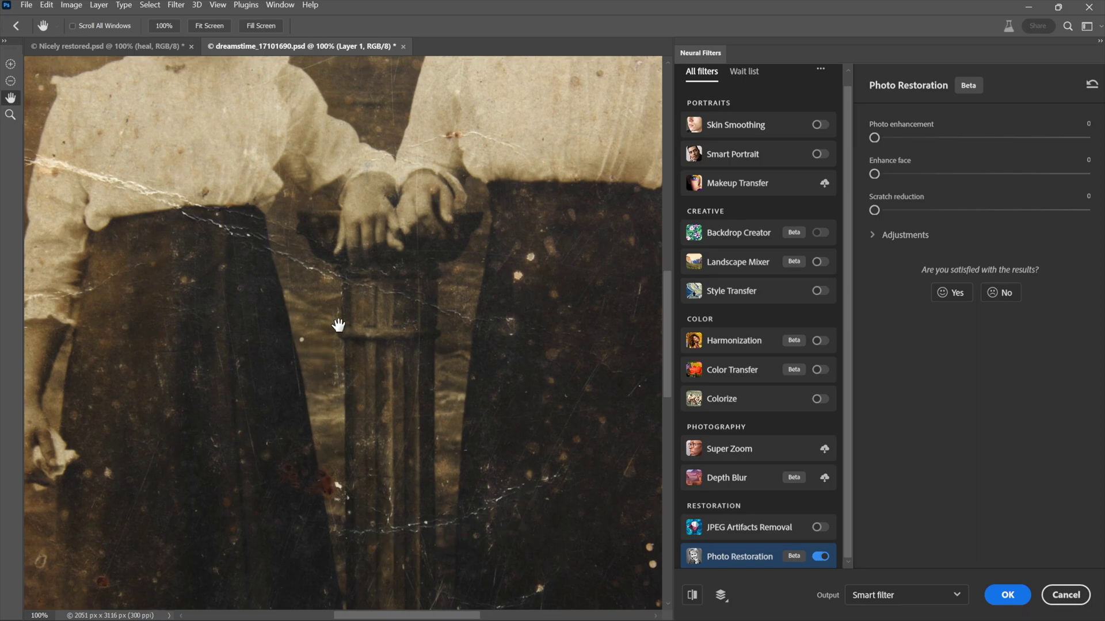
left_click_drag(321, 234, 316, 495)
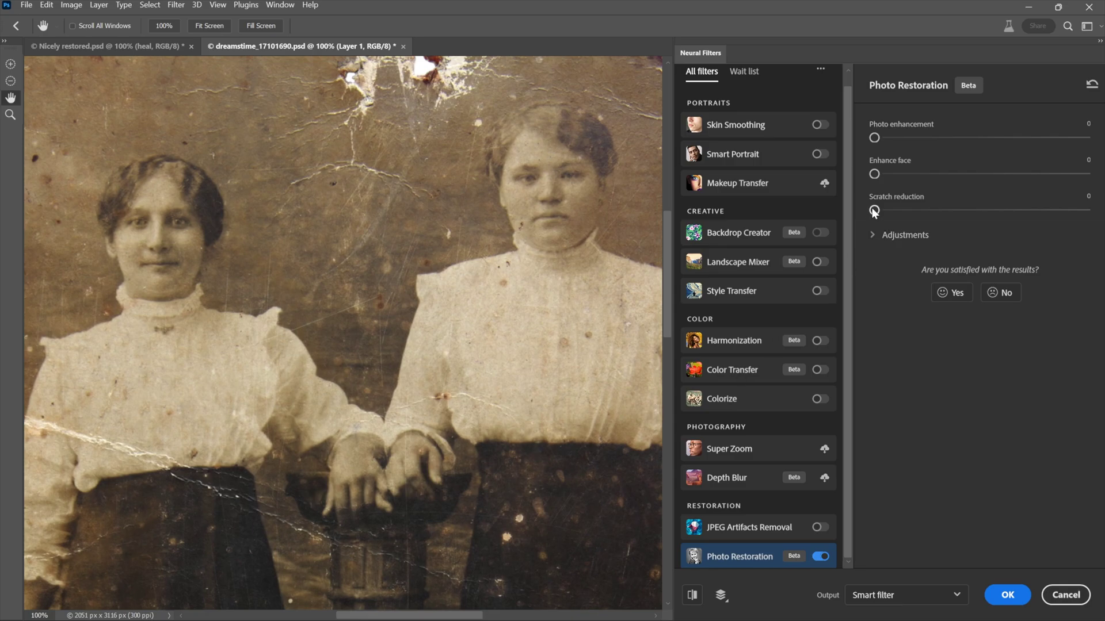
left_click_drag(874, 210, 948, 209)
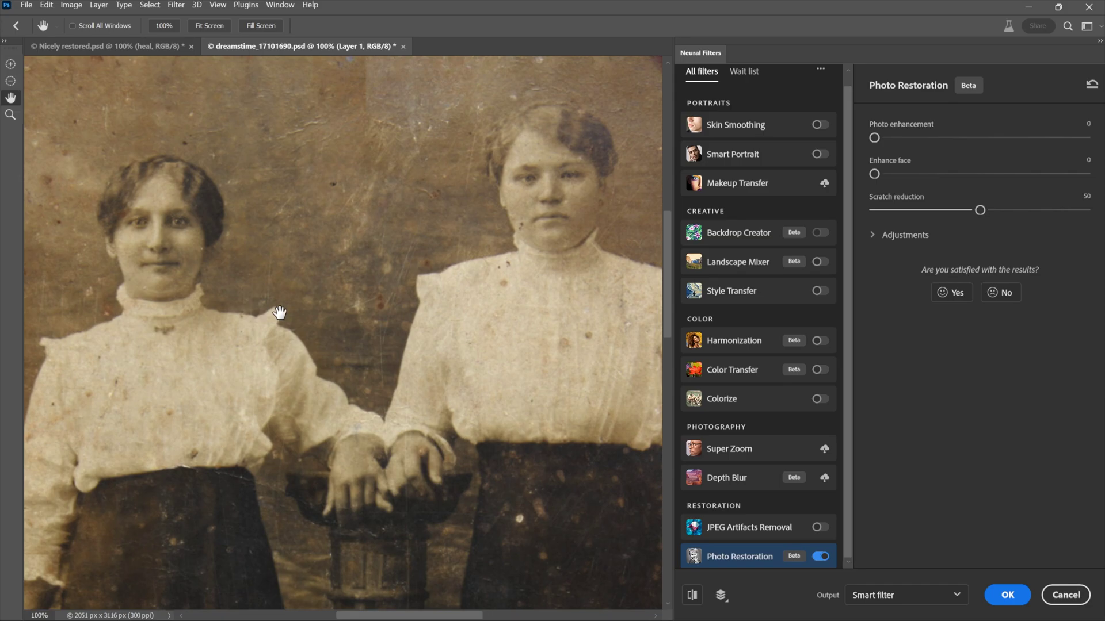
Compare the photo with Scratch reduction at 0 and 50, examining the tear above the women and the damage along the bottom edge
left_click_drag(354, 231, 347, 365)
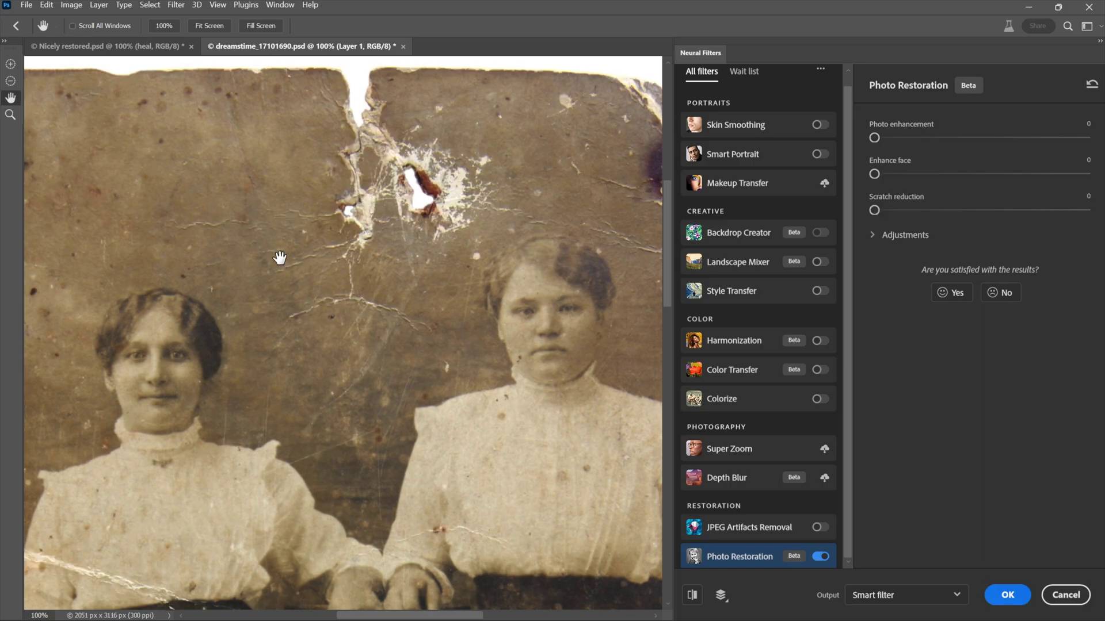
key("ctrl+space")
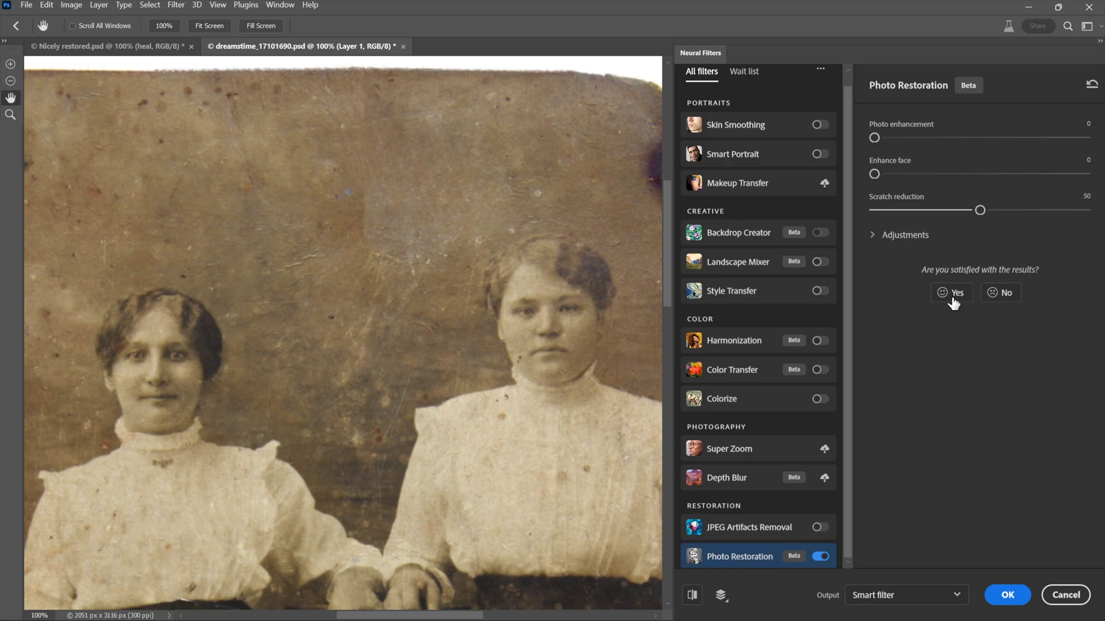
left_click_drag(372, 473, 343, 195)
left_click_drag(327, 497, 289, 224)
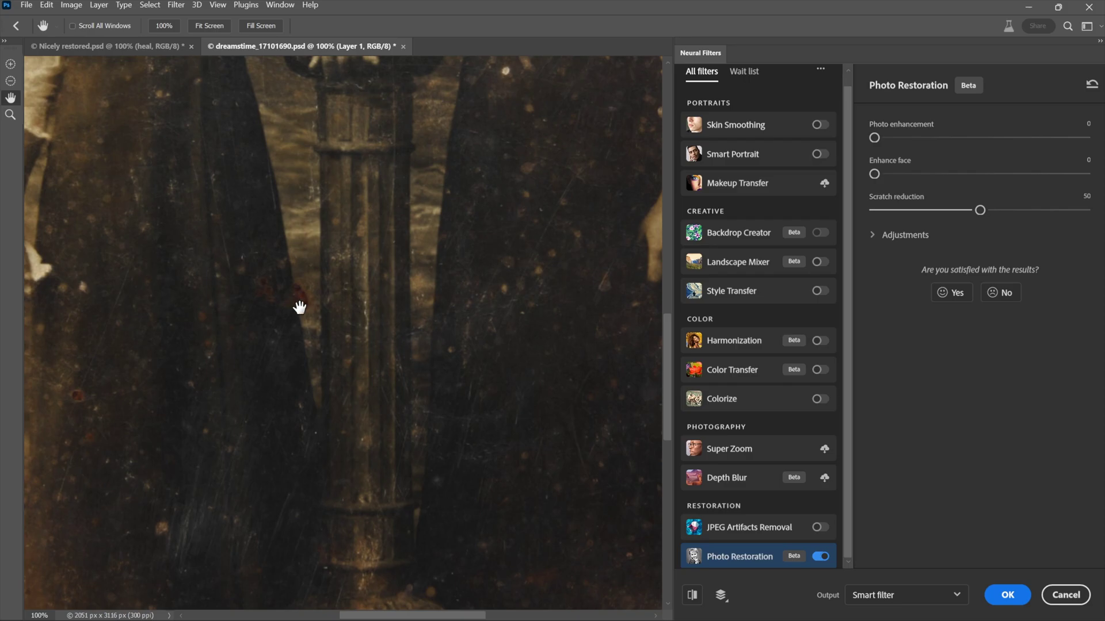
left_click_drag(311, 401, 307, 248)
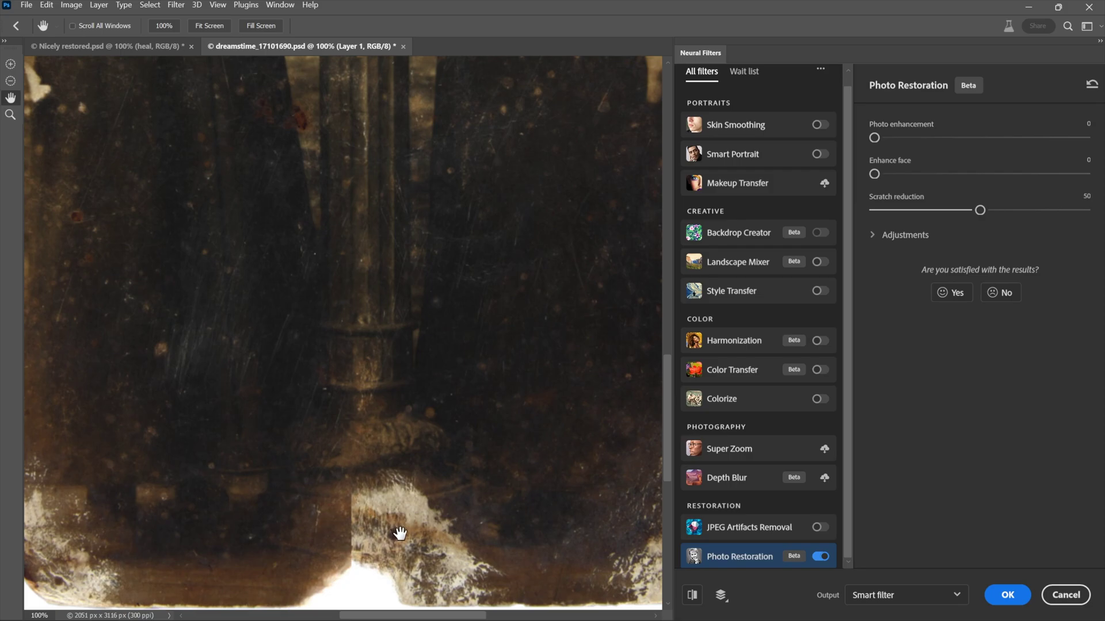
left_click_drag(396, 253, 402, 460)
Try Scratch reduction at 10, compare the bottom edge and the upper hole with that setting, and return Scratch reduction to 50
left_click_drag(979, 211, 894, 216)
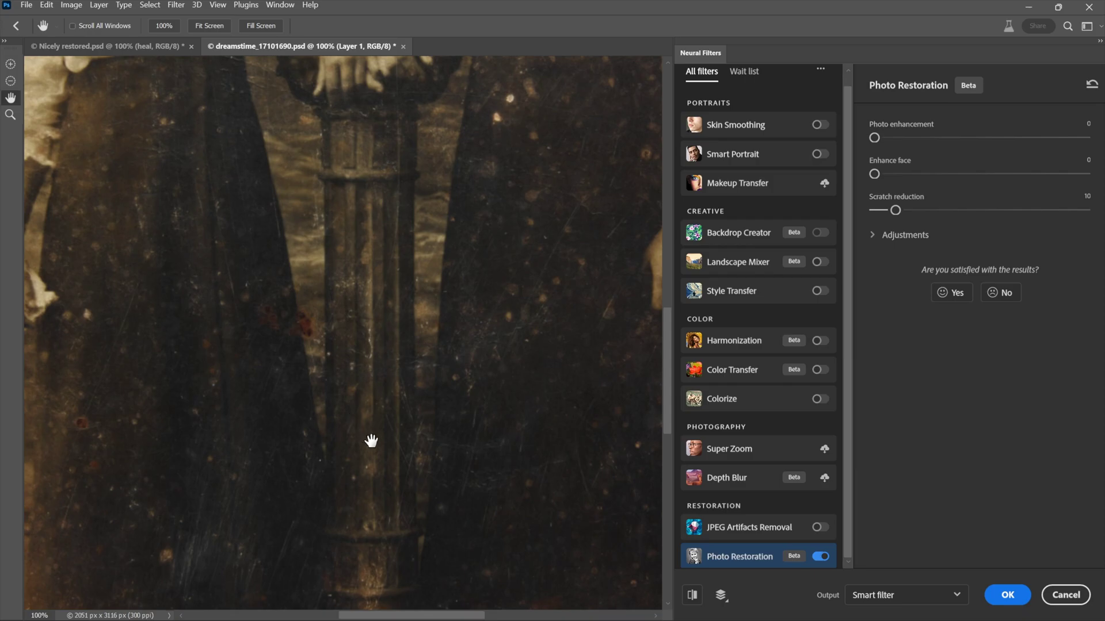
left_click_drag(390, 429, 382, 226)
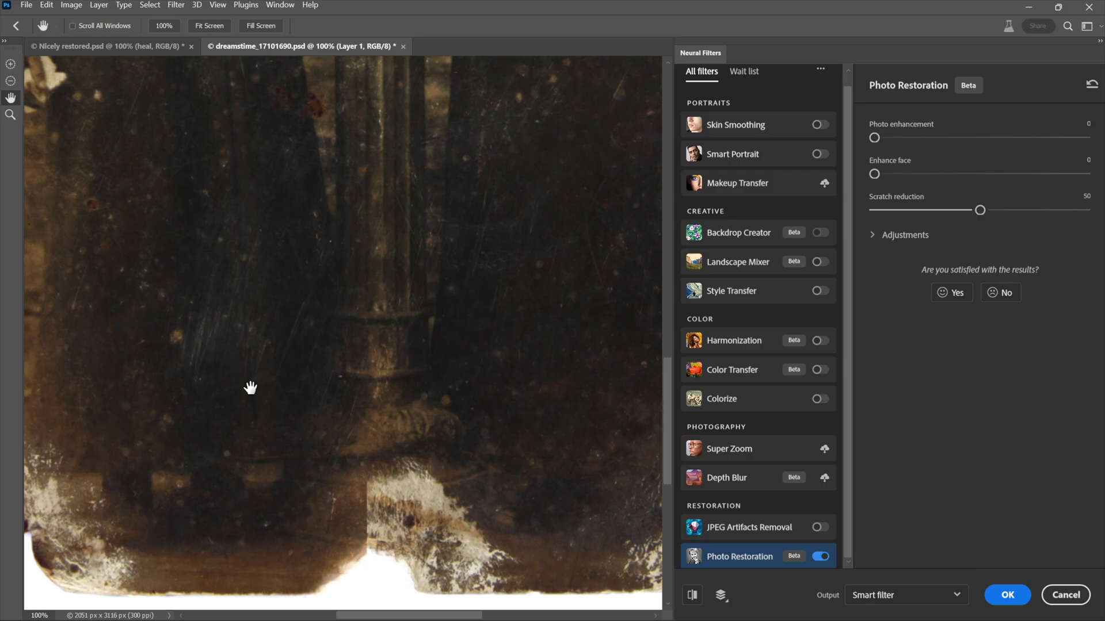
key("ctrl")
key("ctrl+z")
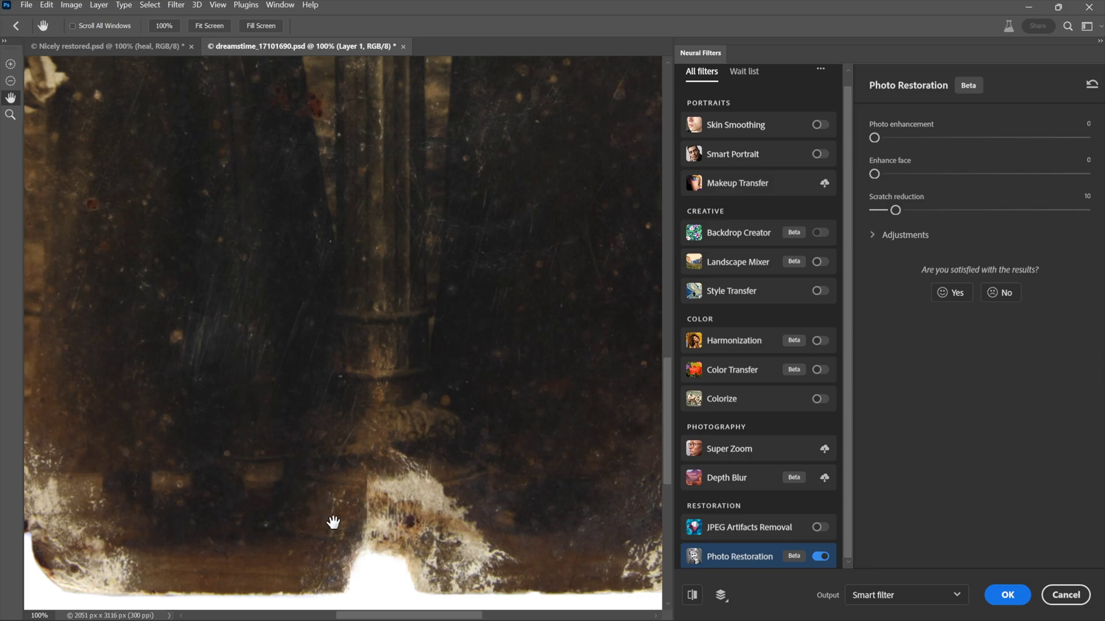
left_click_drag(328, 517, 328, 407)
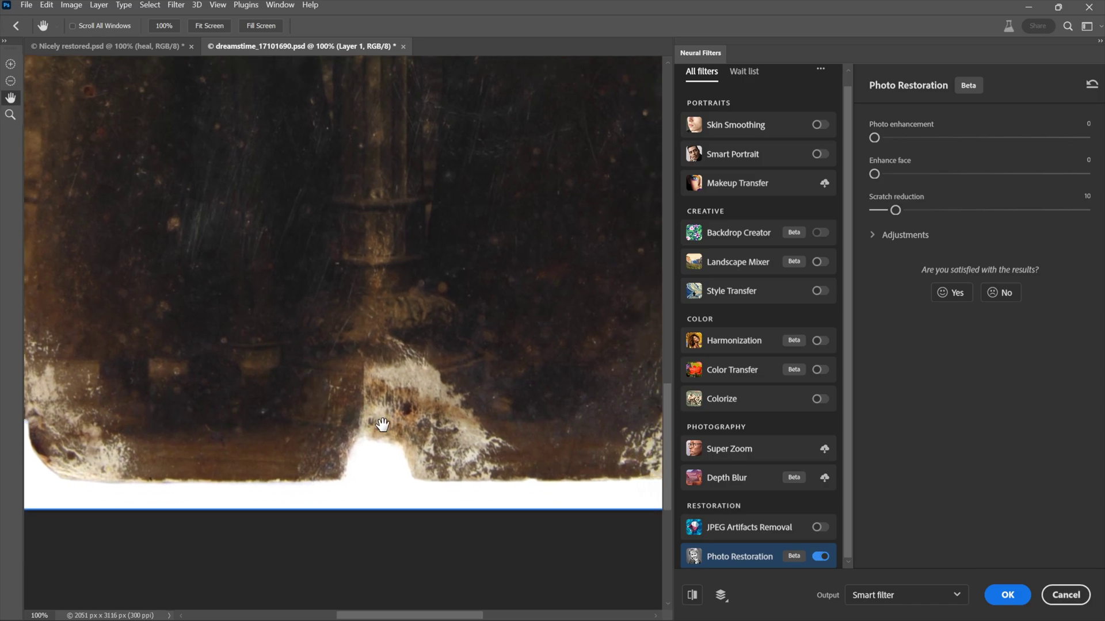
left_click_drag(345, 136, 338, 568)
left_click_drag(323, 188, 340, 446)
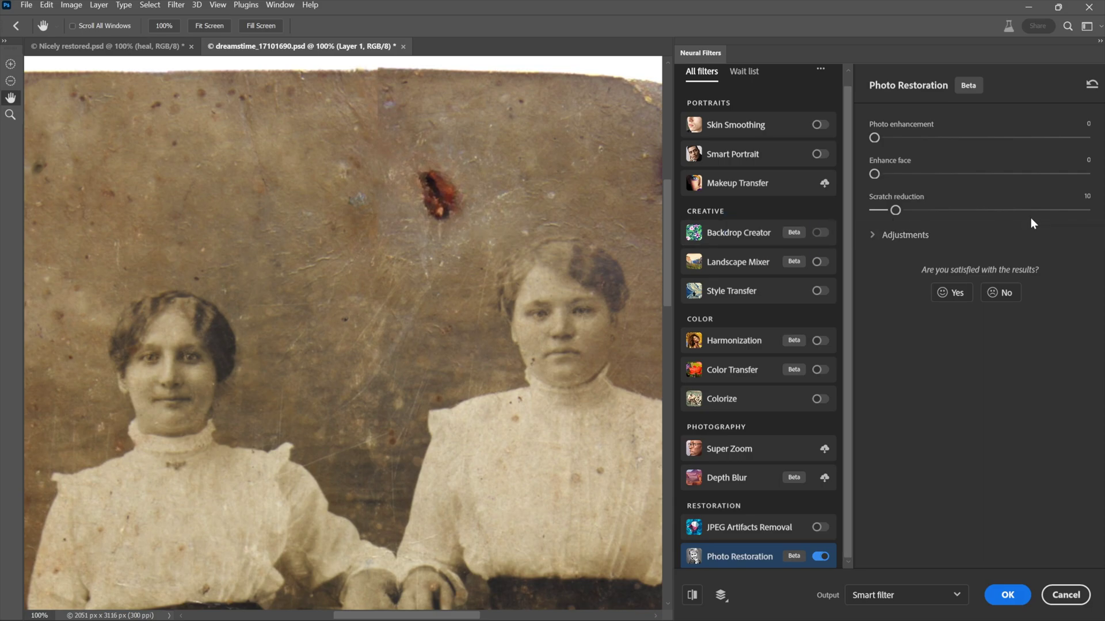
left_click_drag(895, 210, 980, 209)
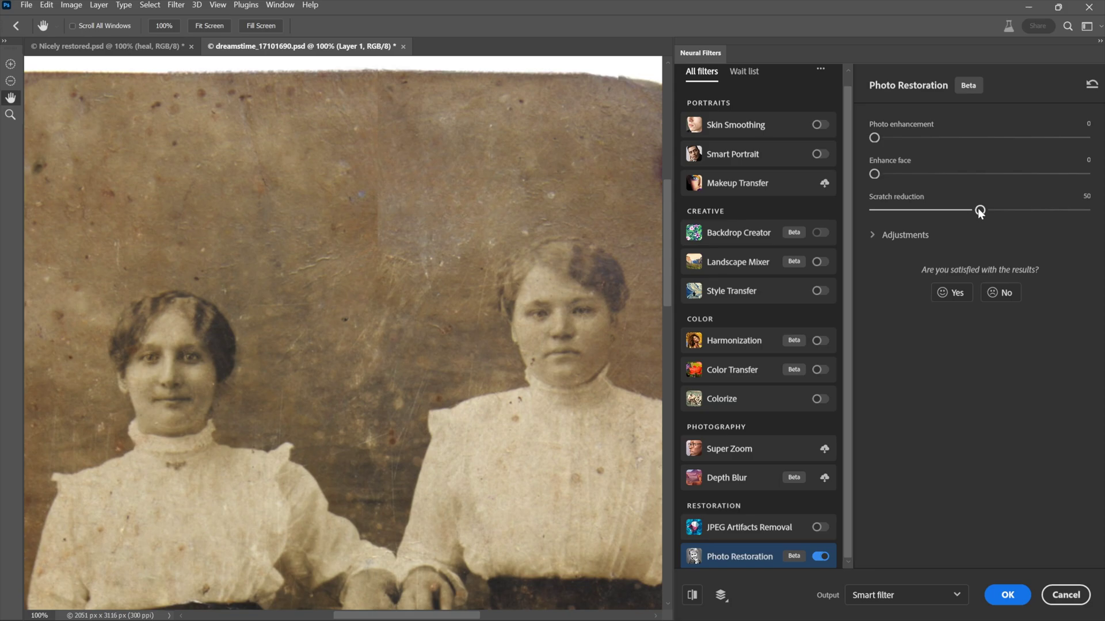
Set Scratch reduction to 80, comparing the upper background and corners with the setting at 50 and with the unfiltered original
left_click_drag(979, 209, 1049, 214)
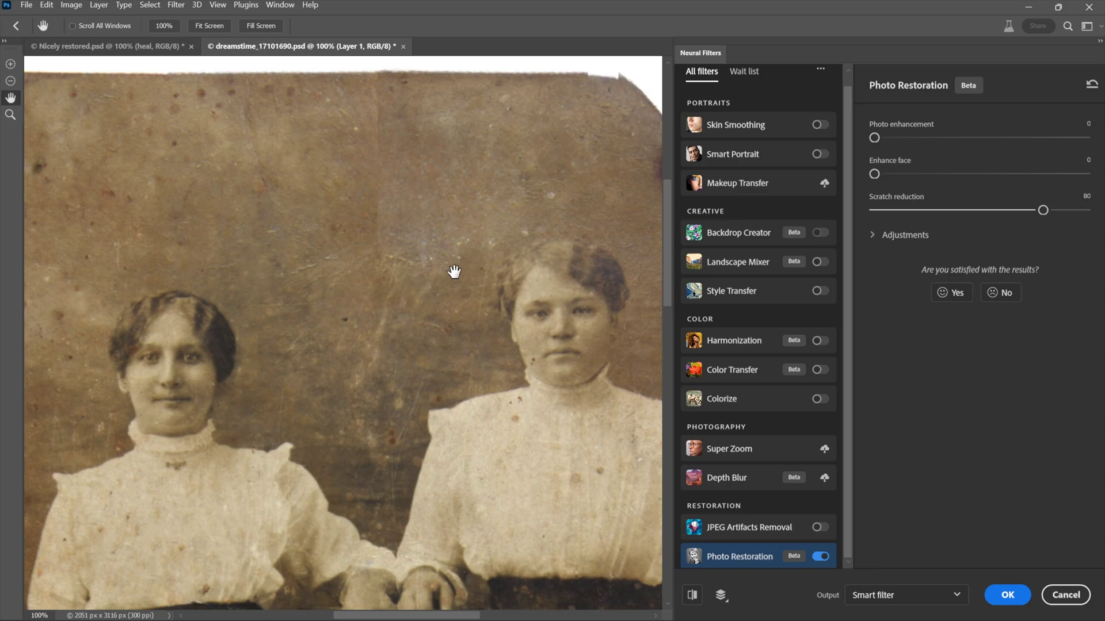
key("ctrl+z")
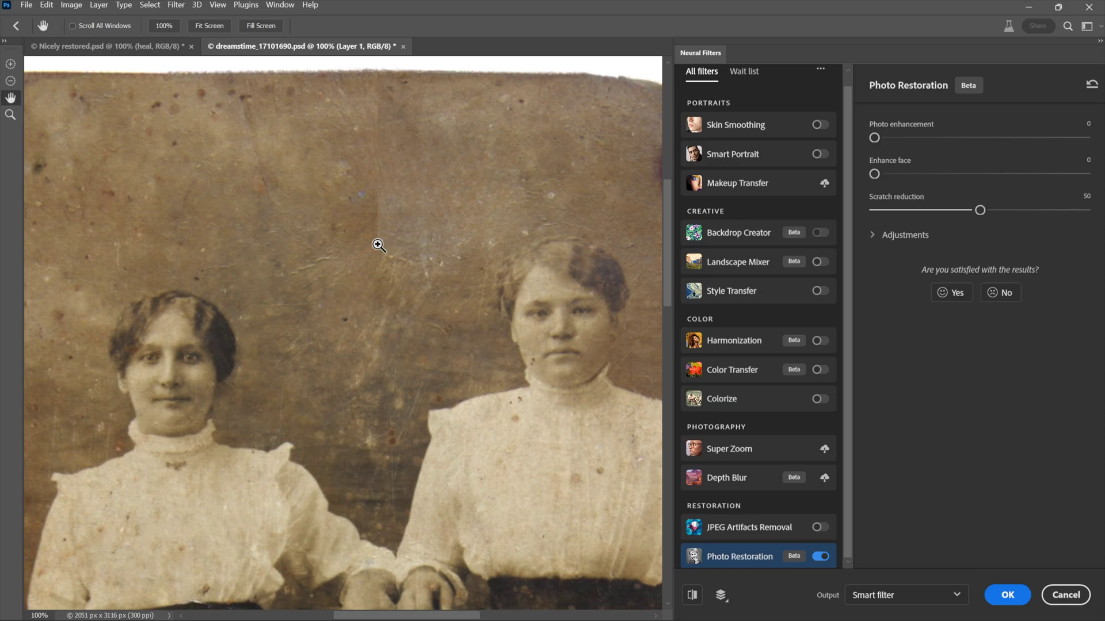
key("ctrl+shift+z")
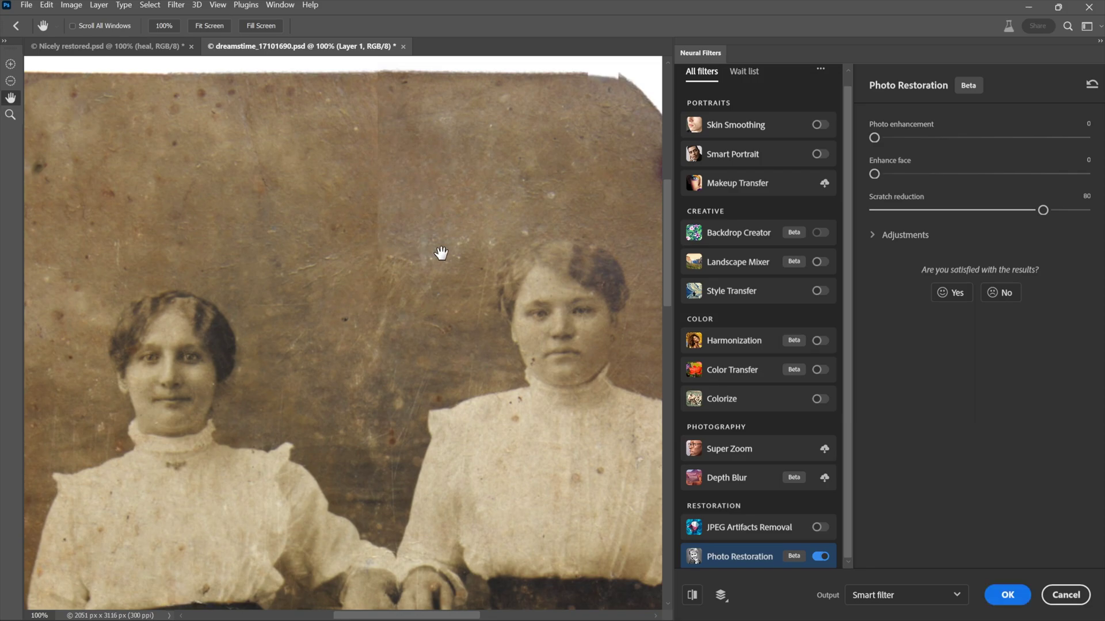
left_click_drag(229, 202, 364, 239)
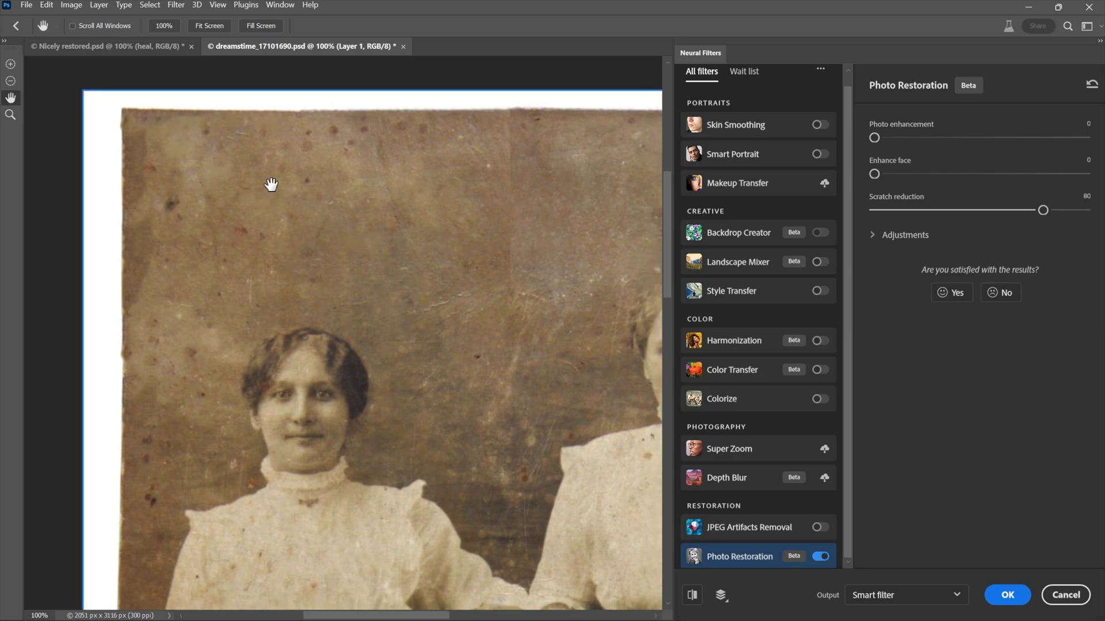
left_click_drag(594, 229, 180, 261)
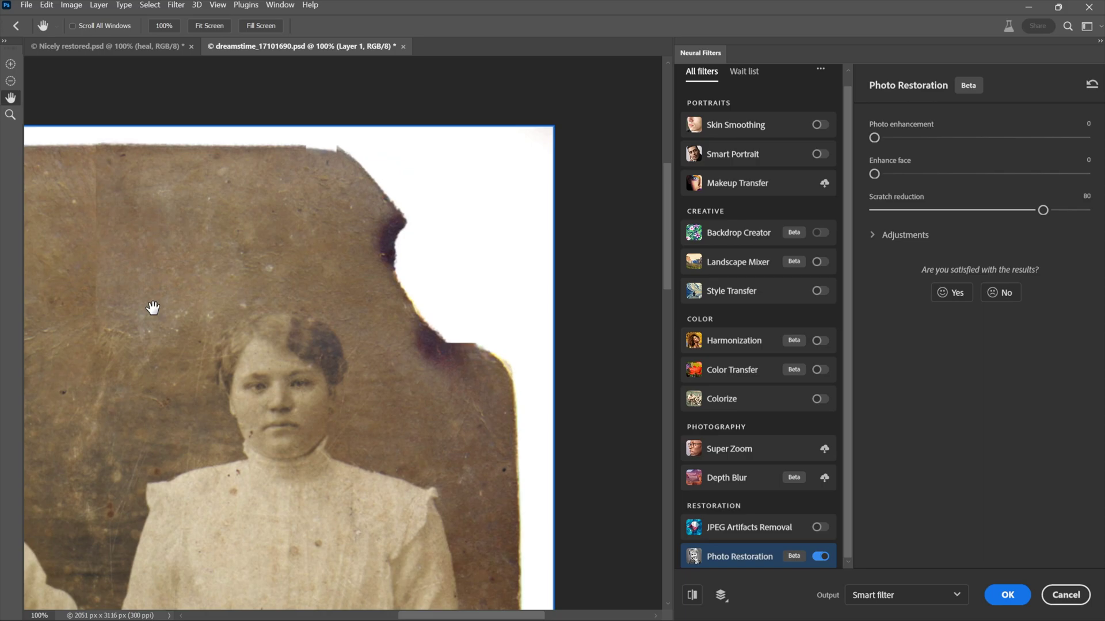
left_click_drag(115, 291, 456, 224)
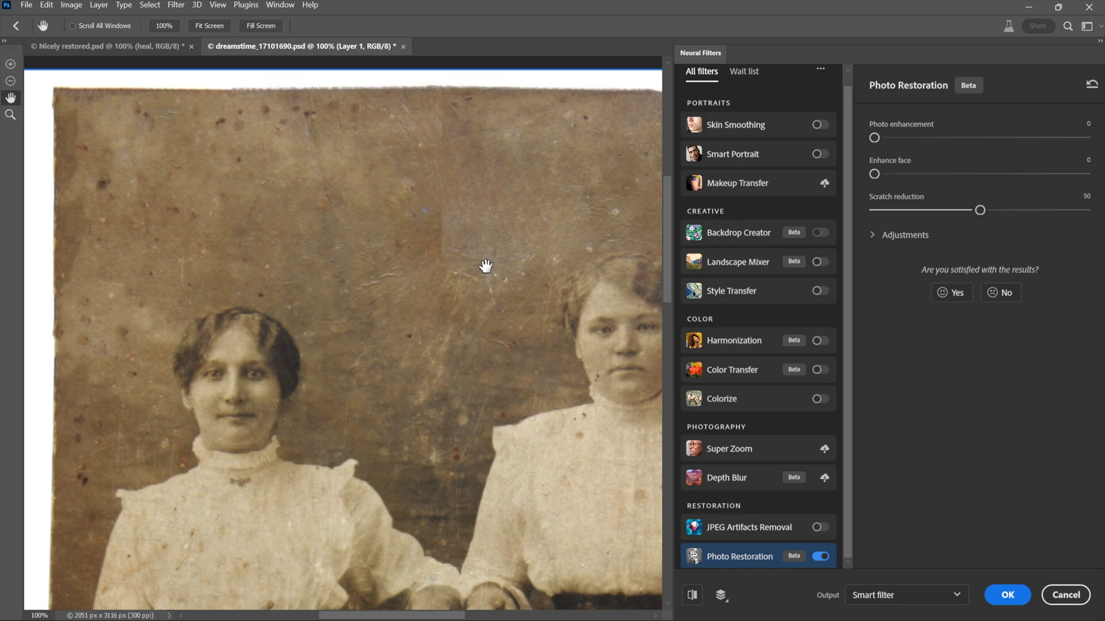
left_click(694, 600)
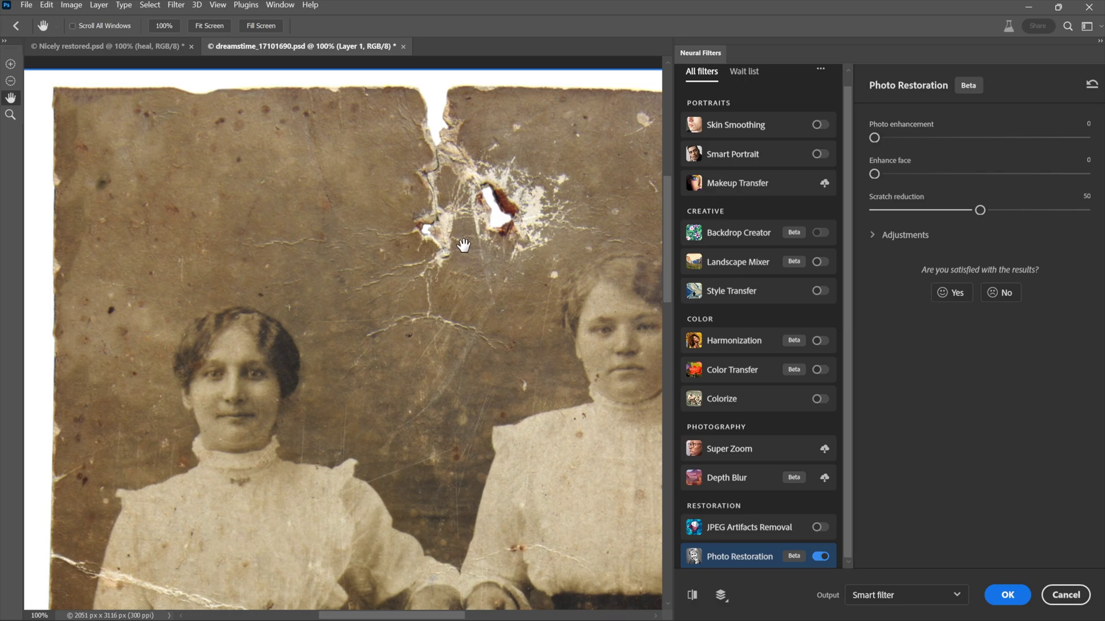
left_click(694, 597)
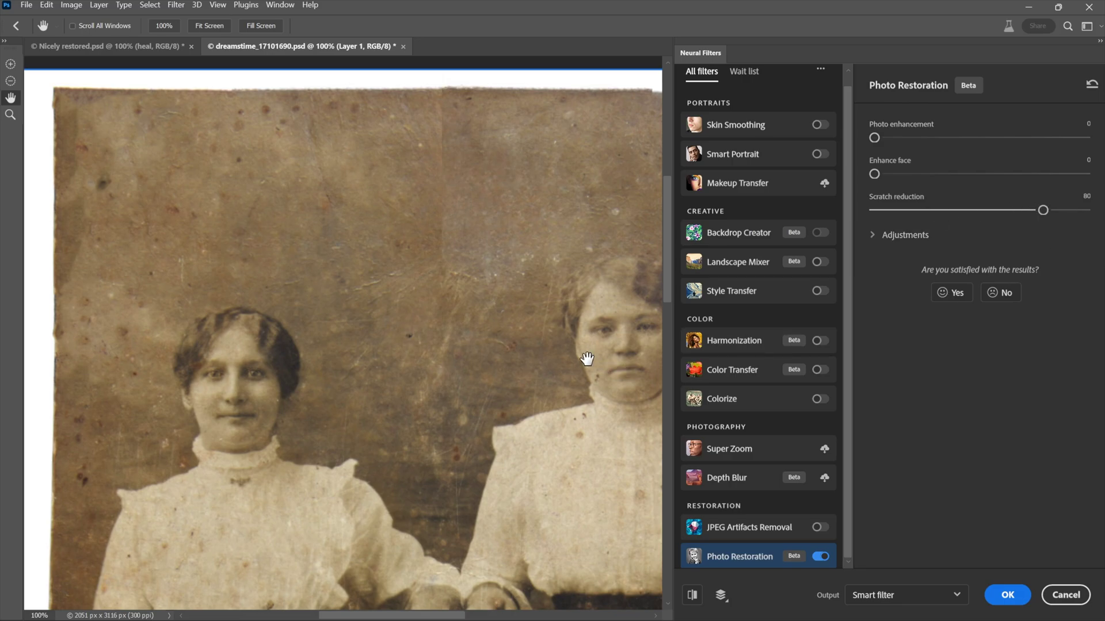
Set Photo enhancement to 100 and compare the women's portraits with the setting at 0 and 100
left_click_drag(574, 377, 513, 262)
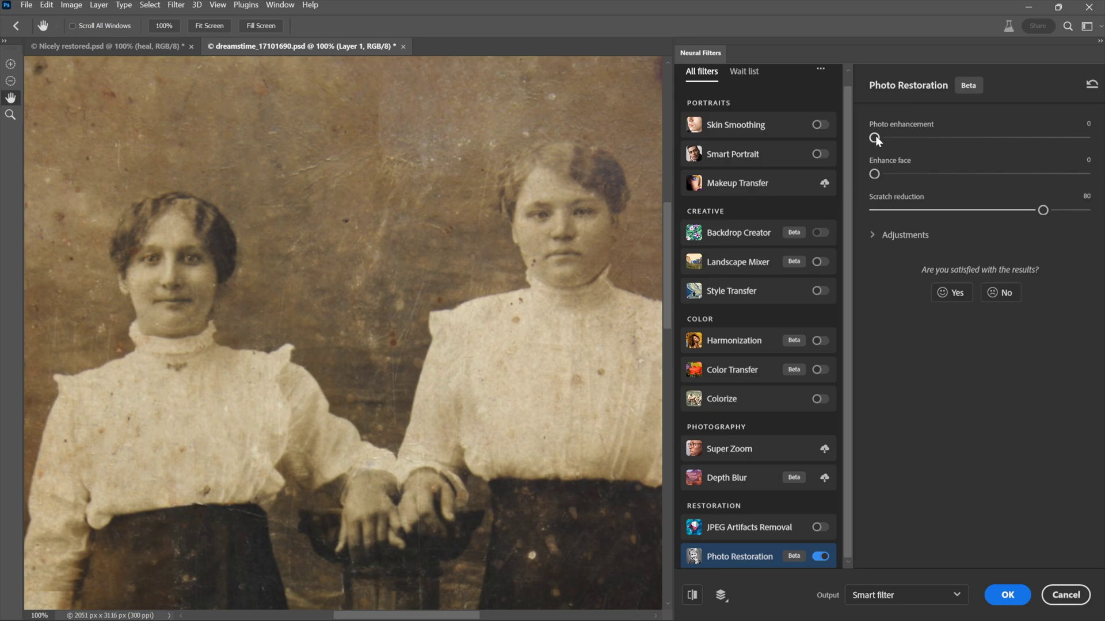
left_click_drag(874, 139, 1099, 125)
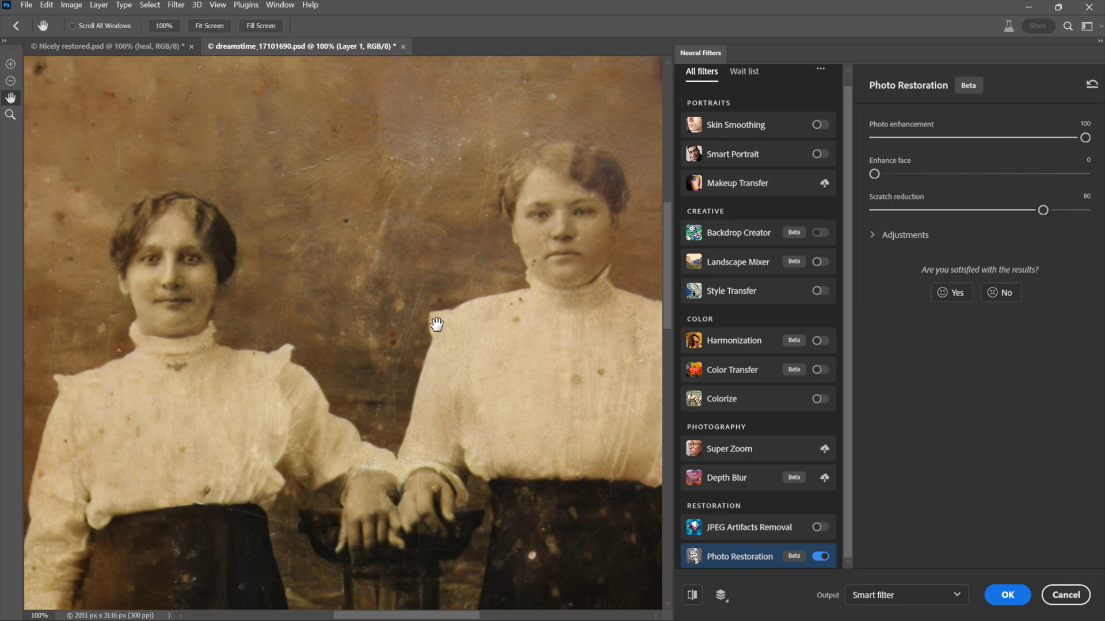
key("ctrl+z")
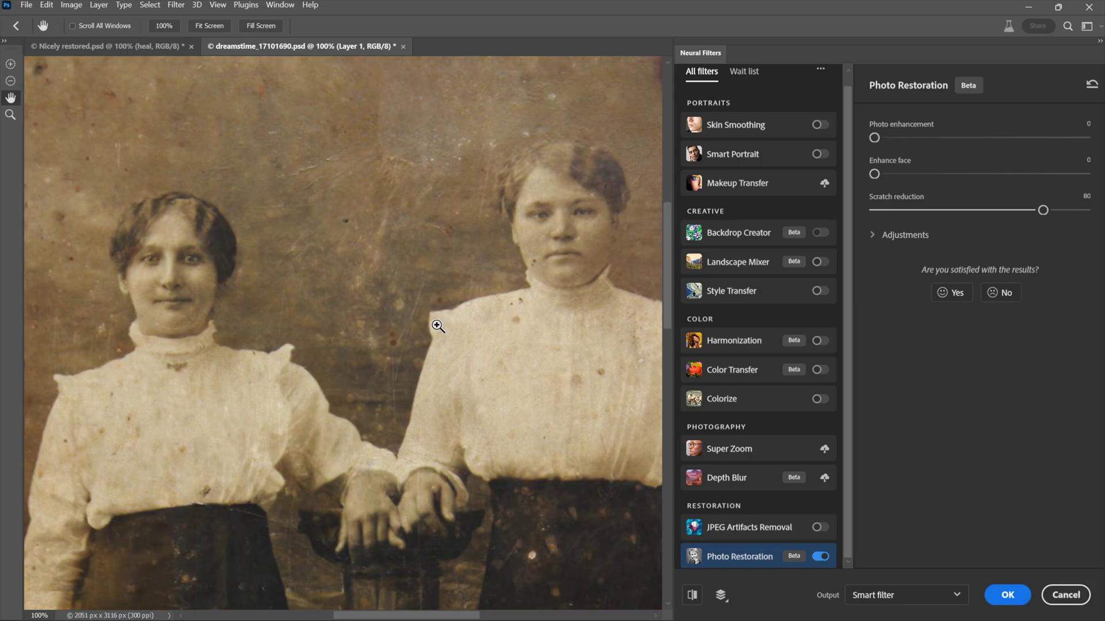
key("ctrl+shift+z")
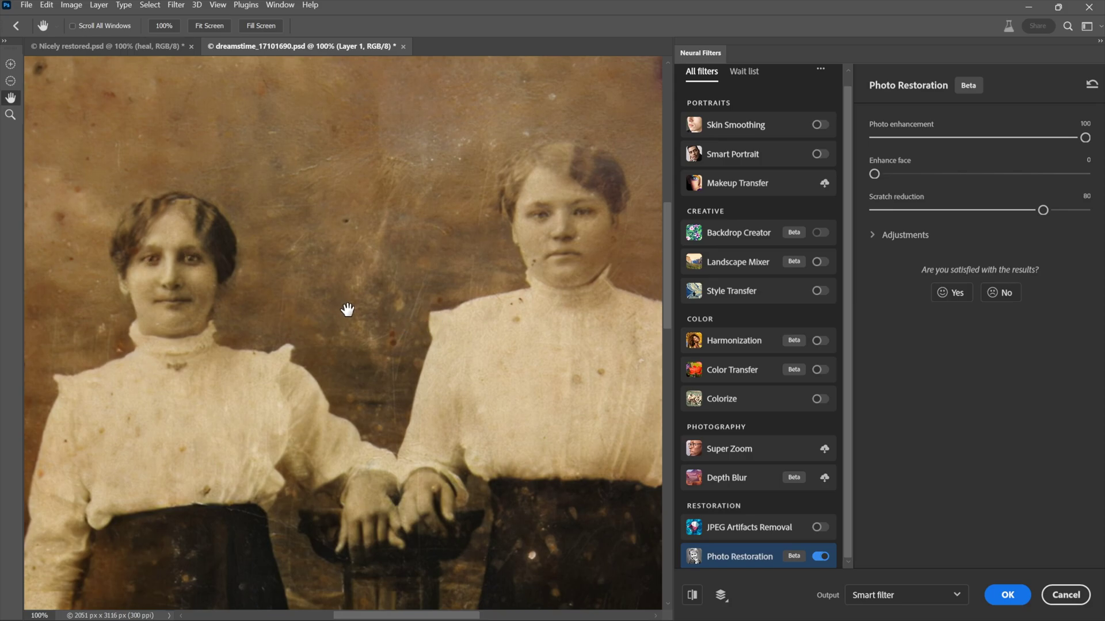
left_click_drag(461, 357, 444, 333)
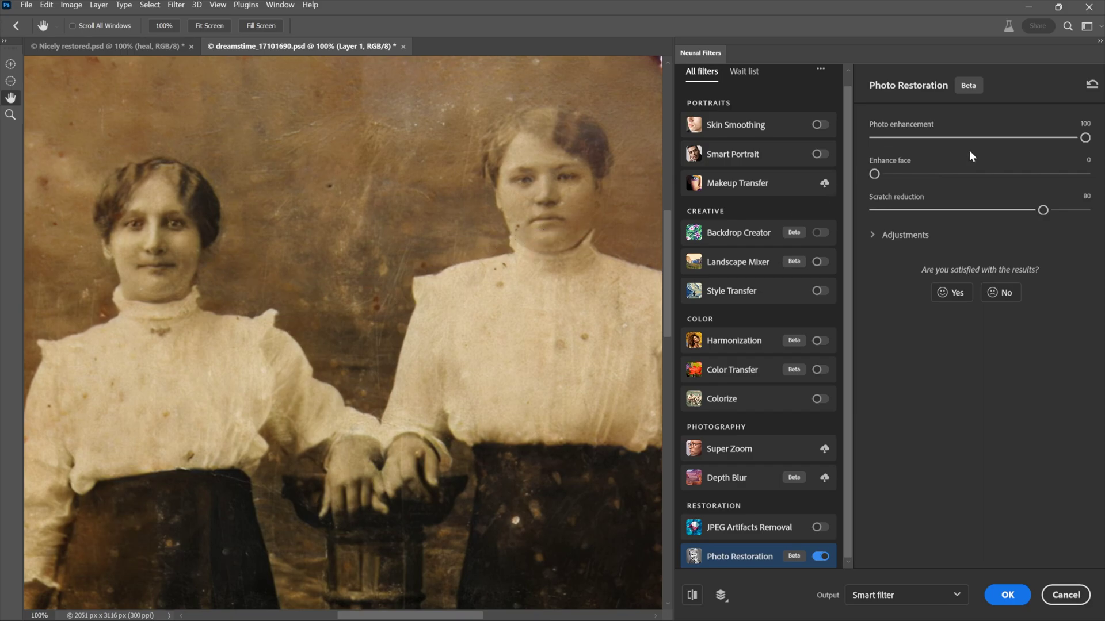
key("Home")
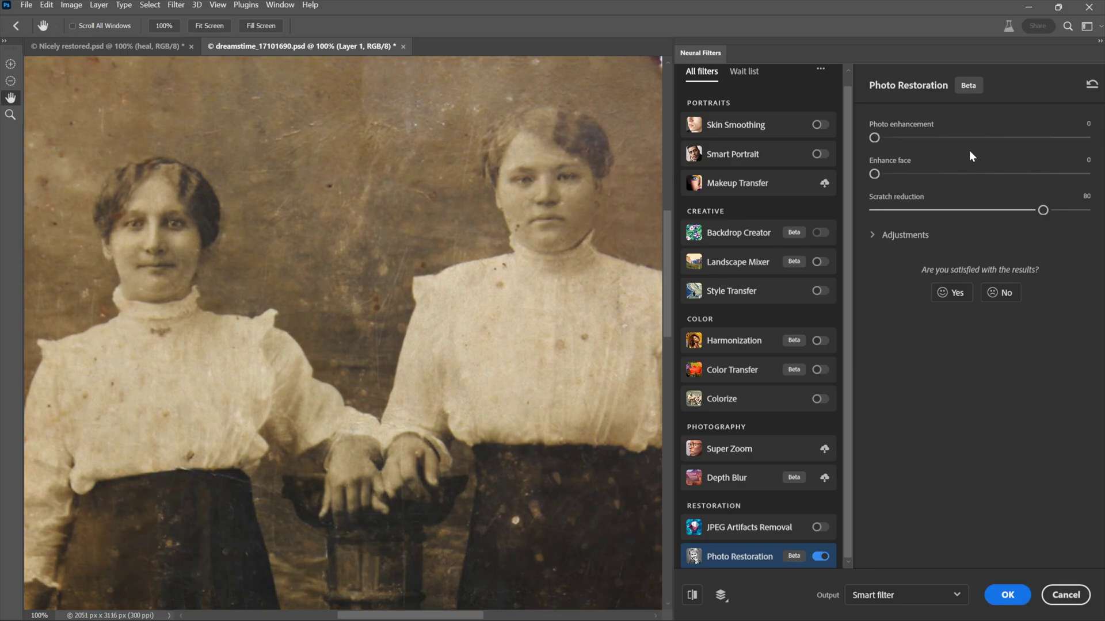
key("End")
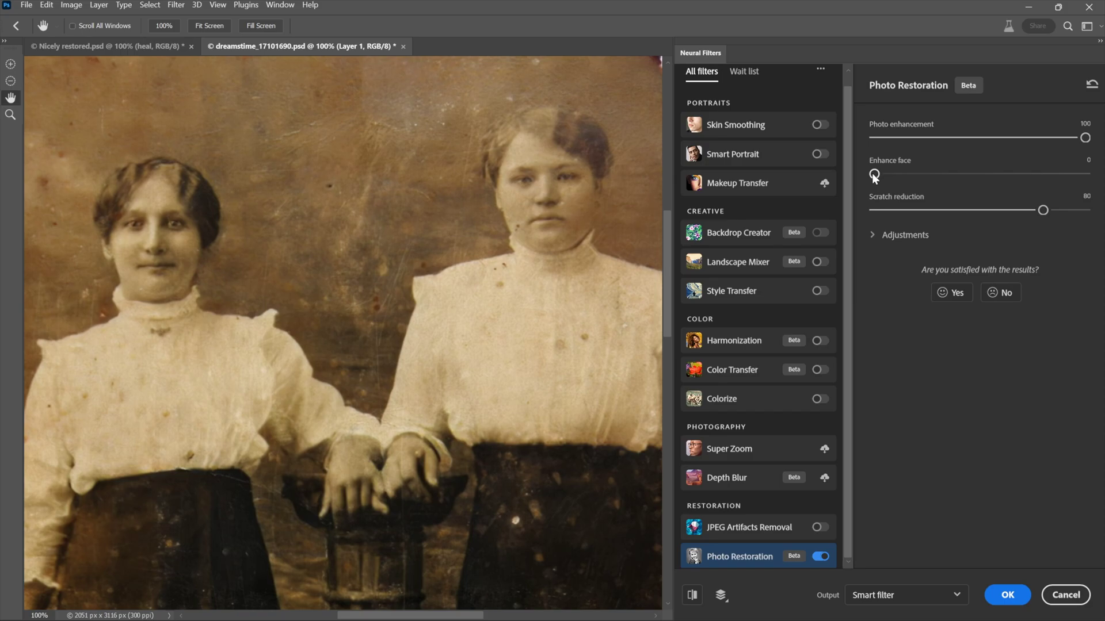
Try Enhance face at 100 and compare both women's faces with the setting at 0 and 100
left_click_drag(874, 174, 1085, 173)
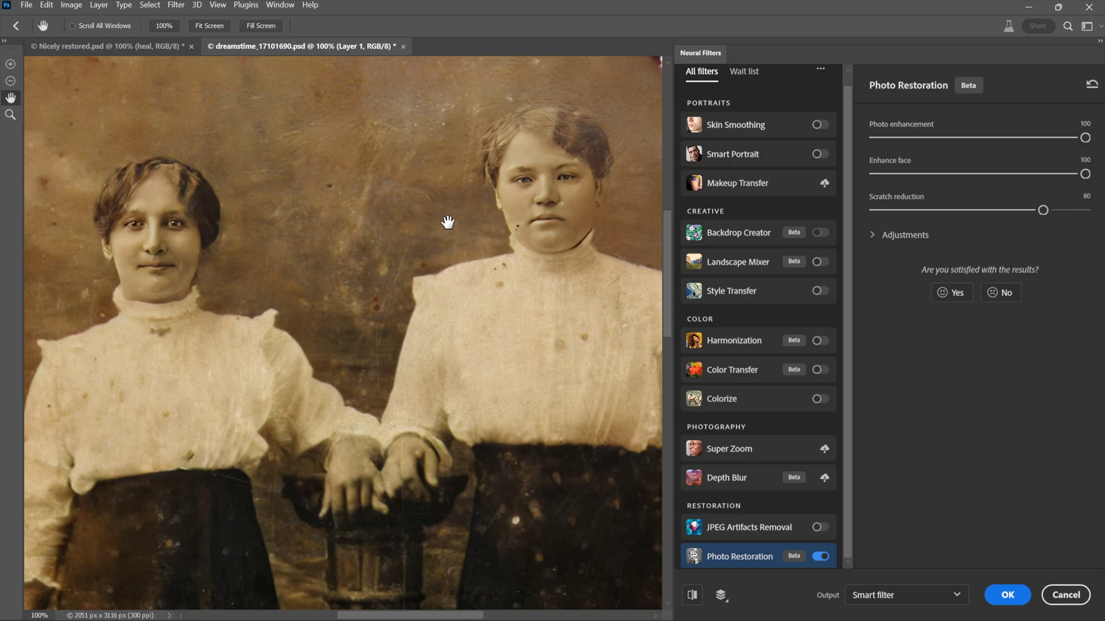
key("ctrl+z")
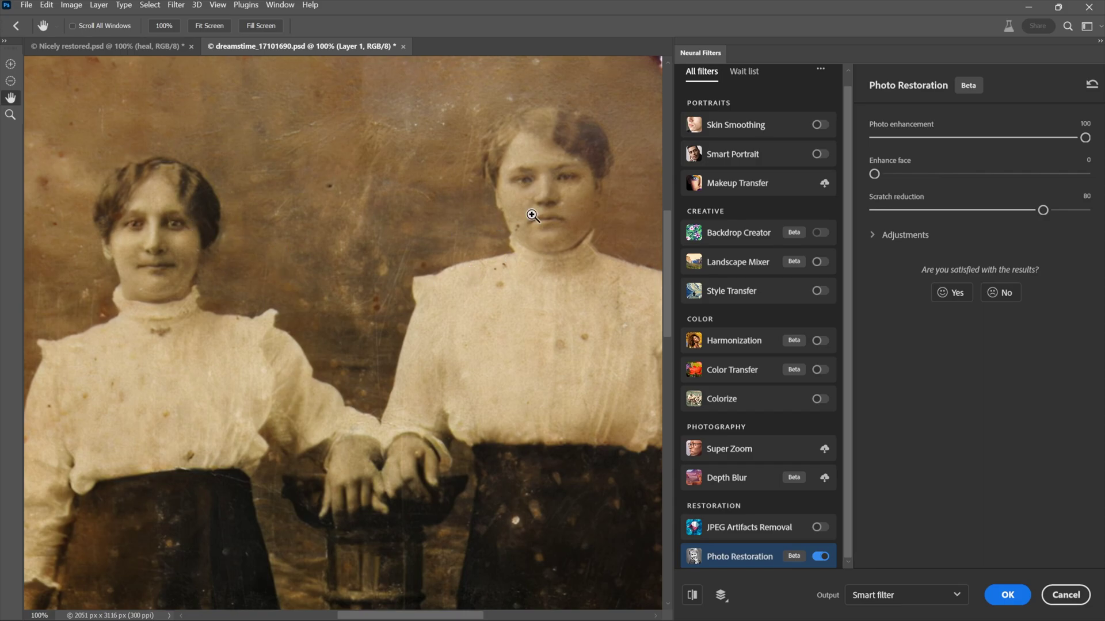
key("ctrl+z")
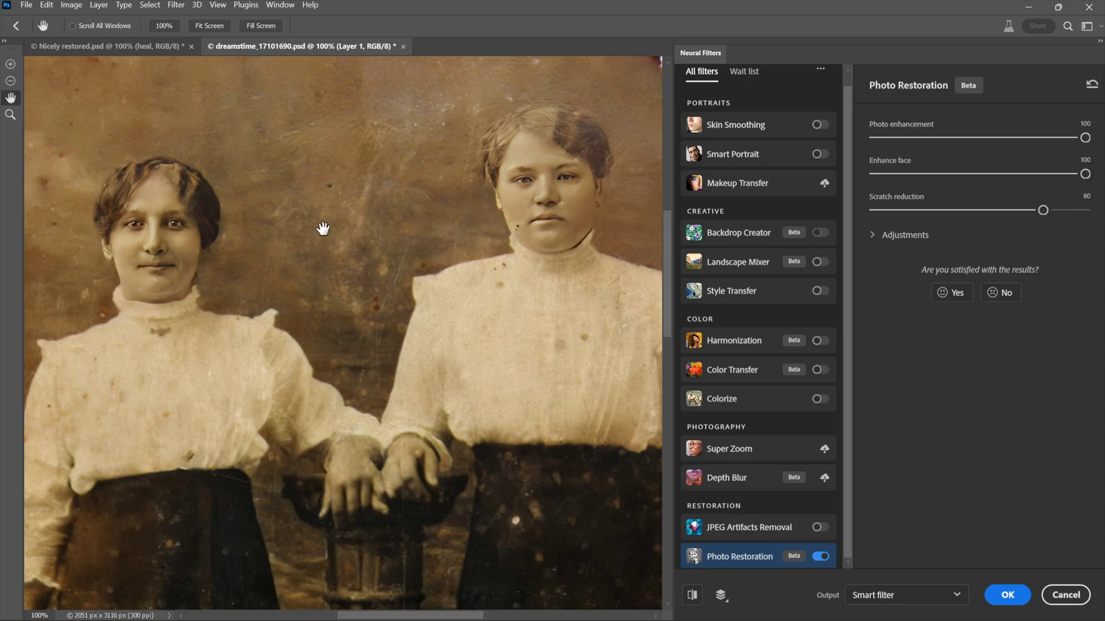
Set Enhance face to 80 and apply the Photo Restoration filter with the output as a smart filter
left_click(1085, 161)
key("Return")
key("ctrl+z")
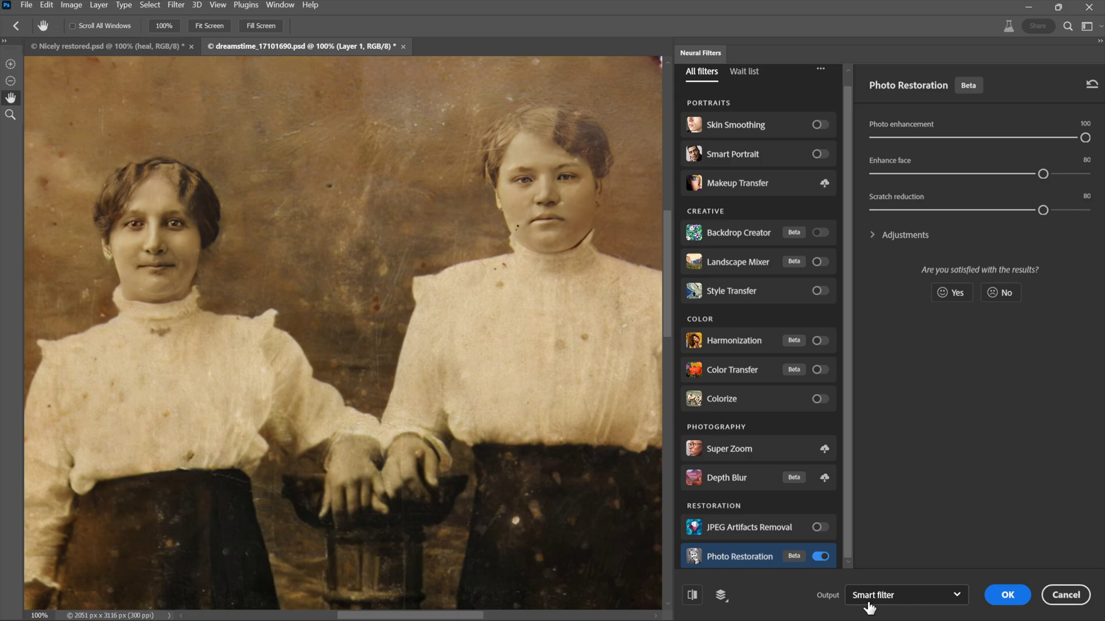
left_click(1001, 597)
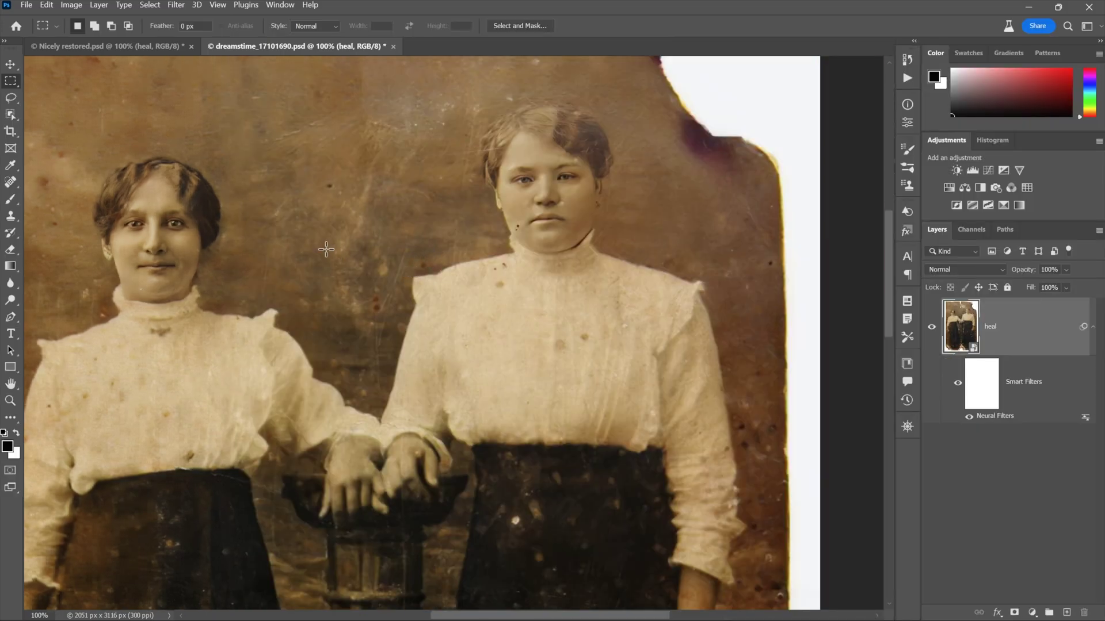
Compare the heal layer with its smart filters hidden and shown, examining the upper tear and the crease across the blouse and skirt
left_click_drag(272, 216, 353, 296)
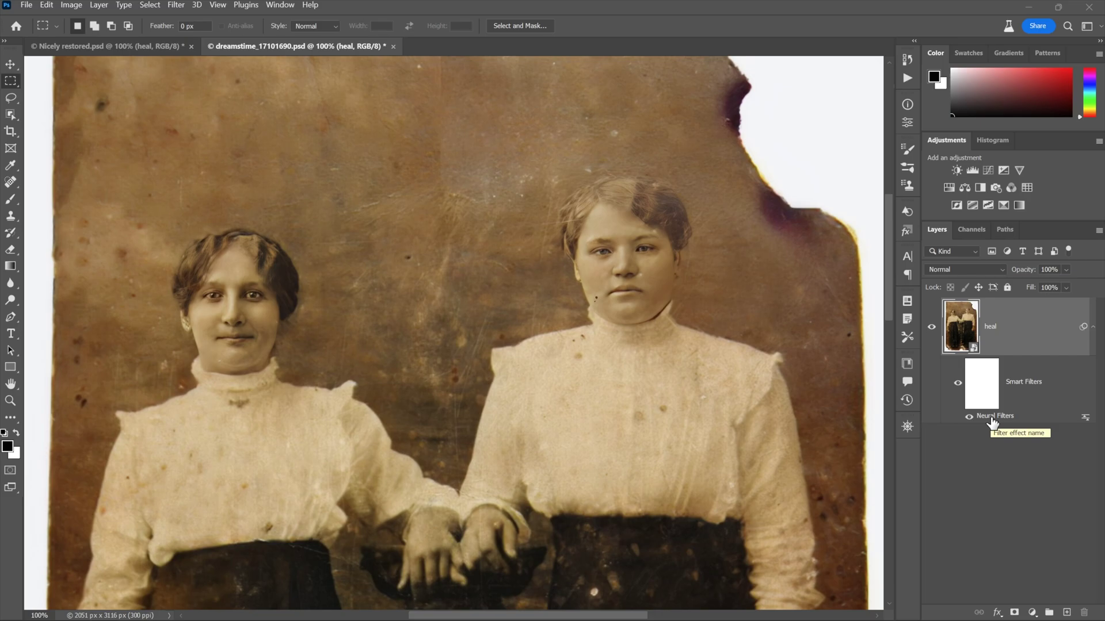
left_click(957, 390)
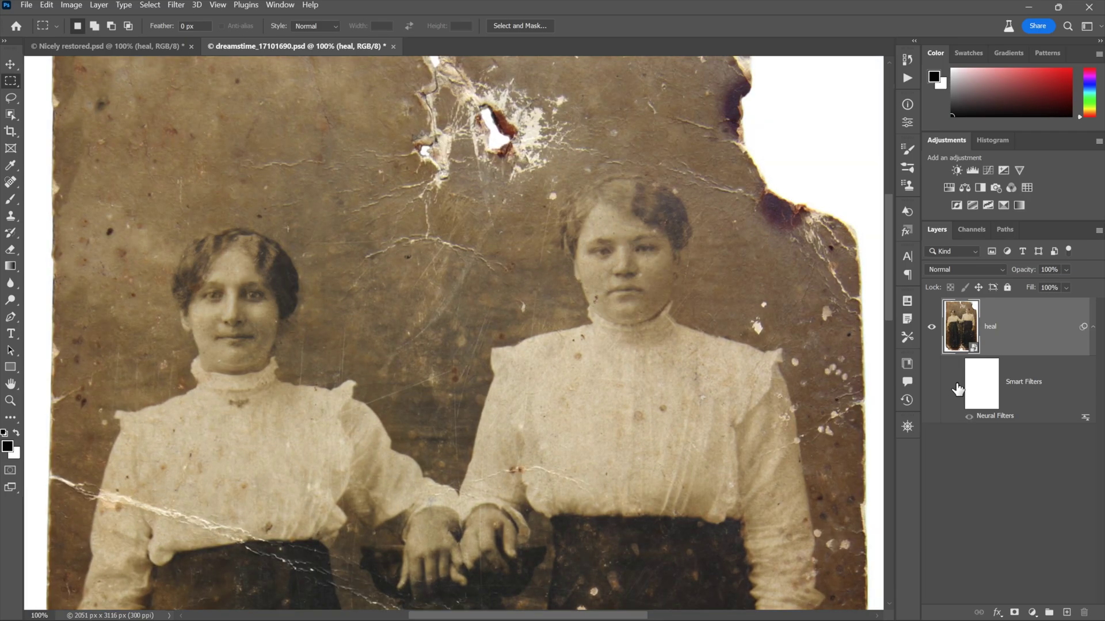
left_click_drag(537, 291, 532, 350)
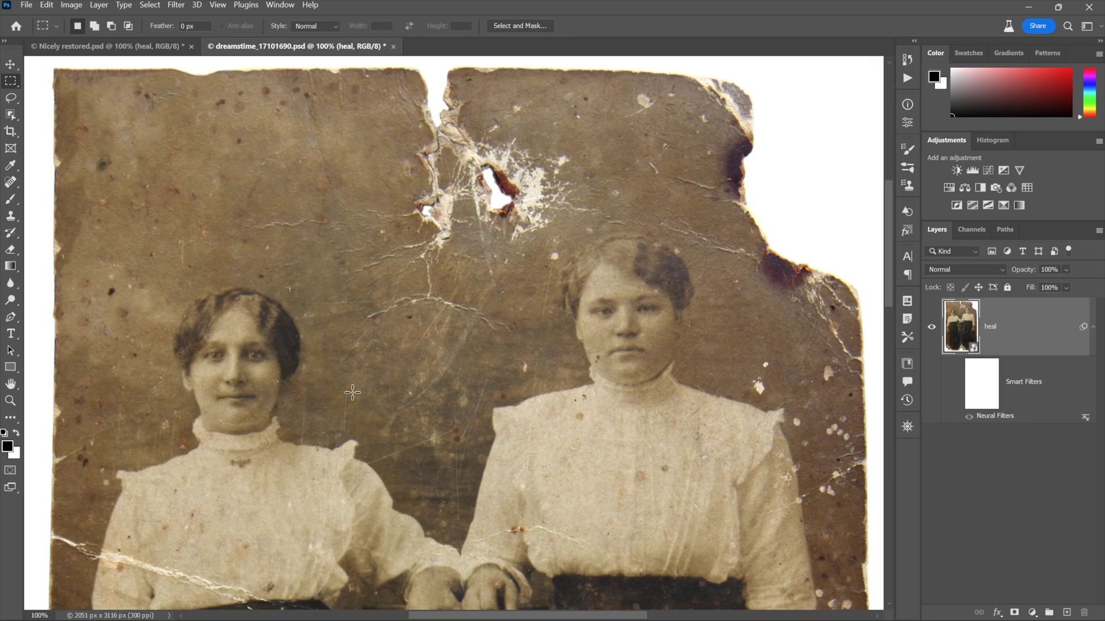
left_click_drag(212, 475, 207, 256)
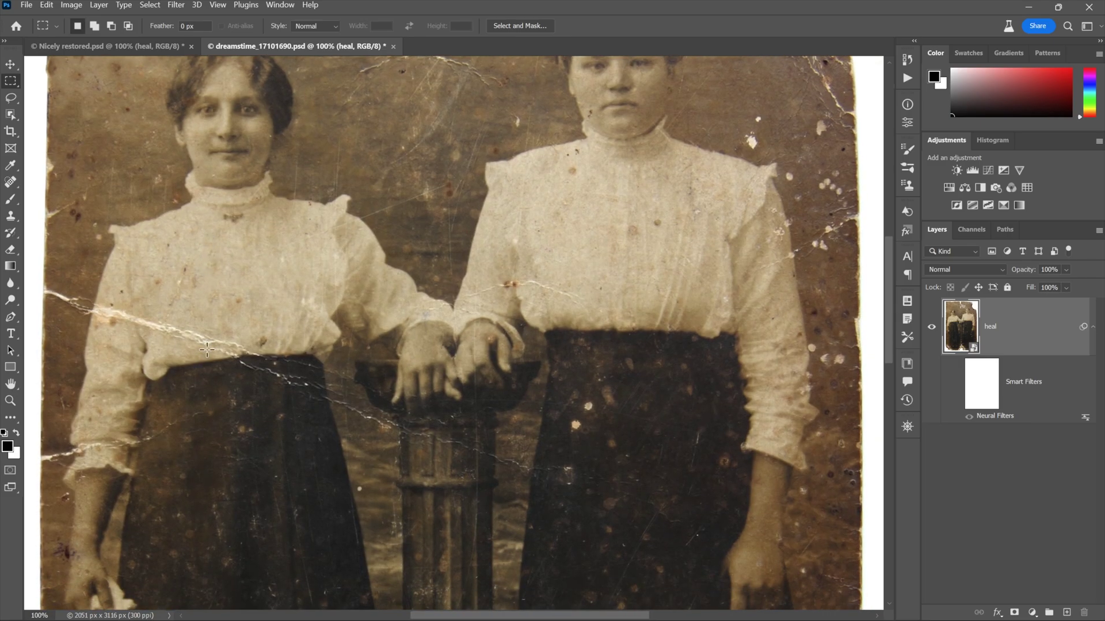
left_click(956, 384)
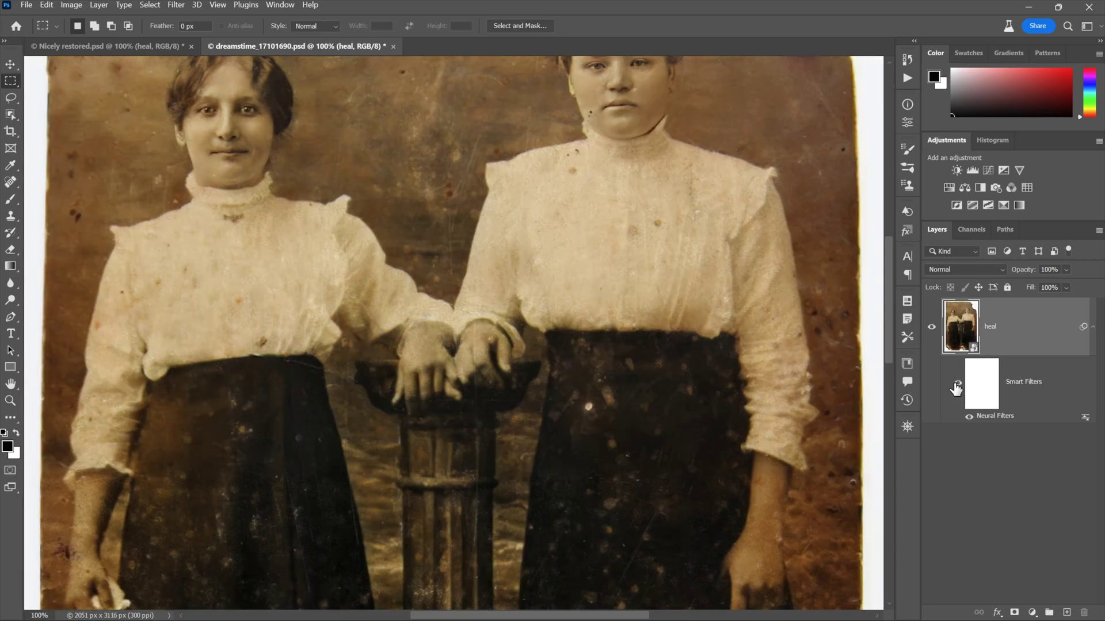
Compare the photo's upper tear, holes and women's portraits with the smart filters hidden and shown
left_click_drag(483, 213, 475, 399)
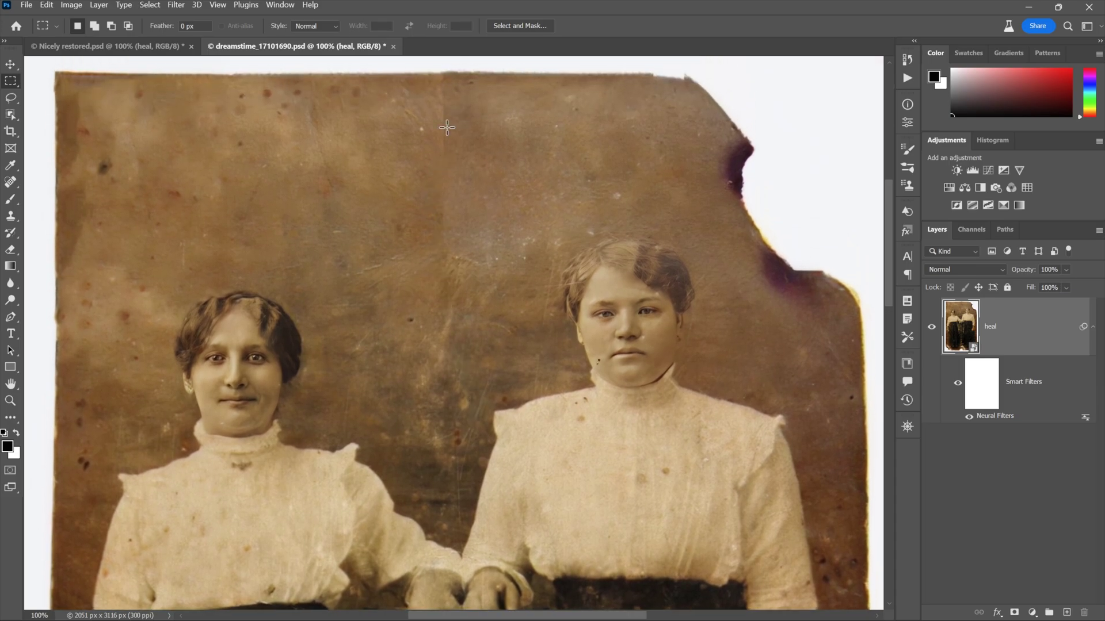
left_click(957, 384)
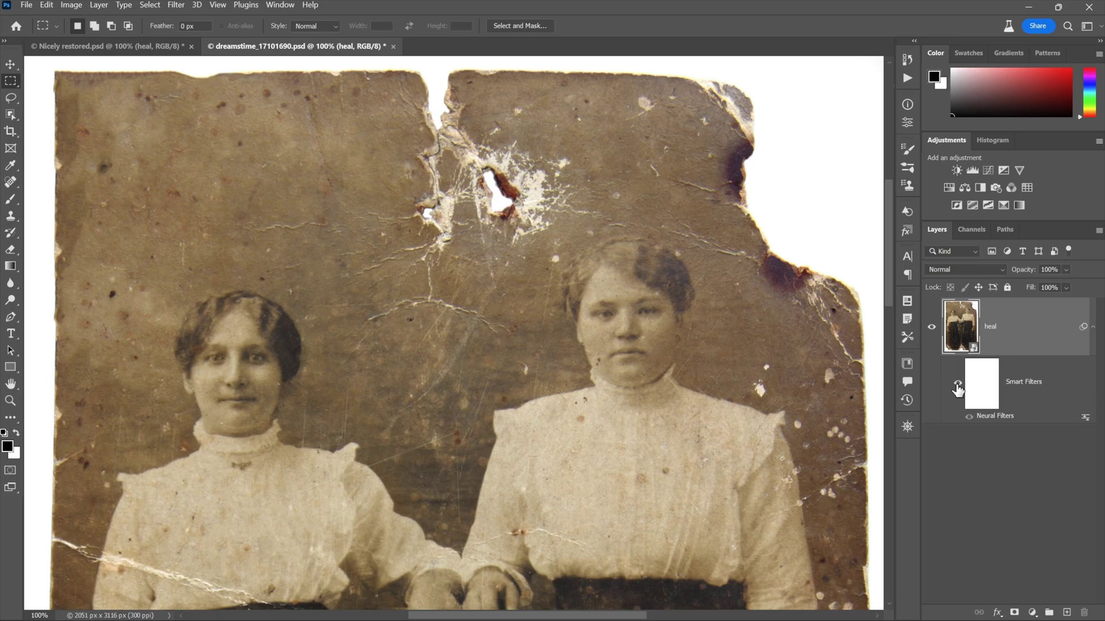
left_click(957, 387)
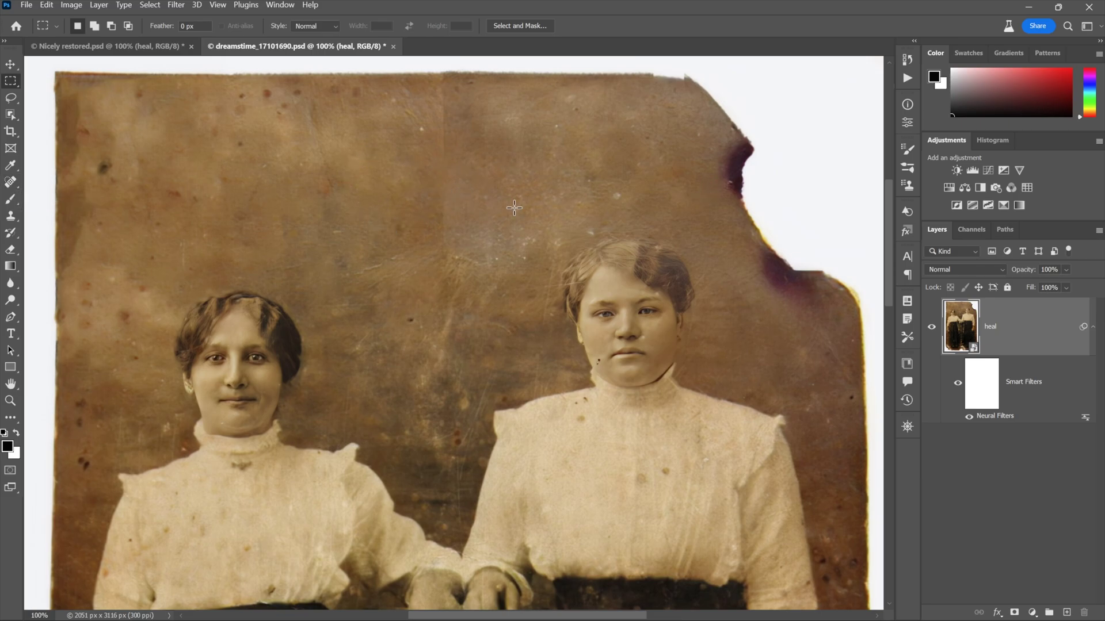
left_click(958, 381)
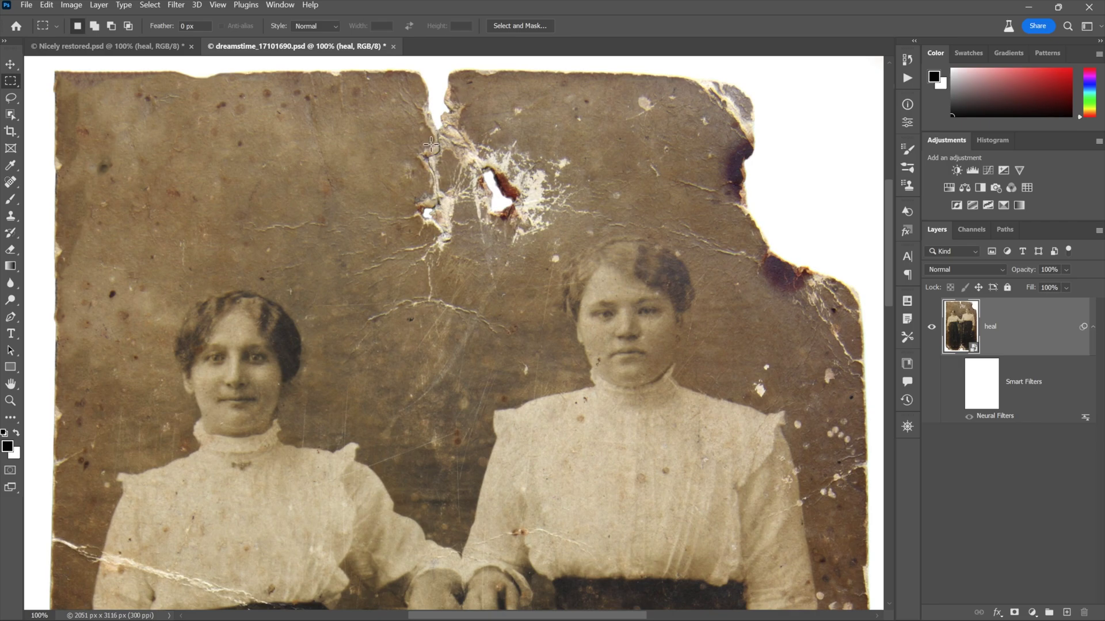
left_click(957, 384)
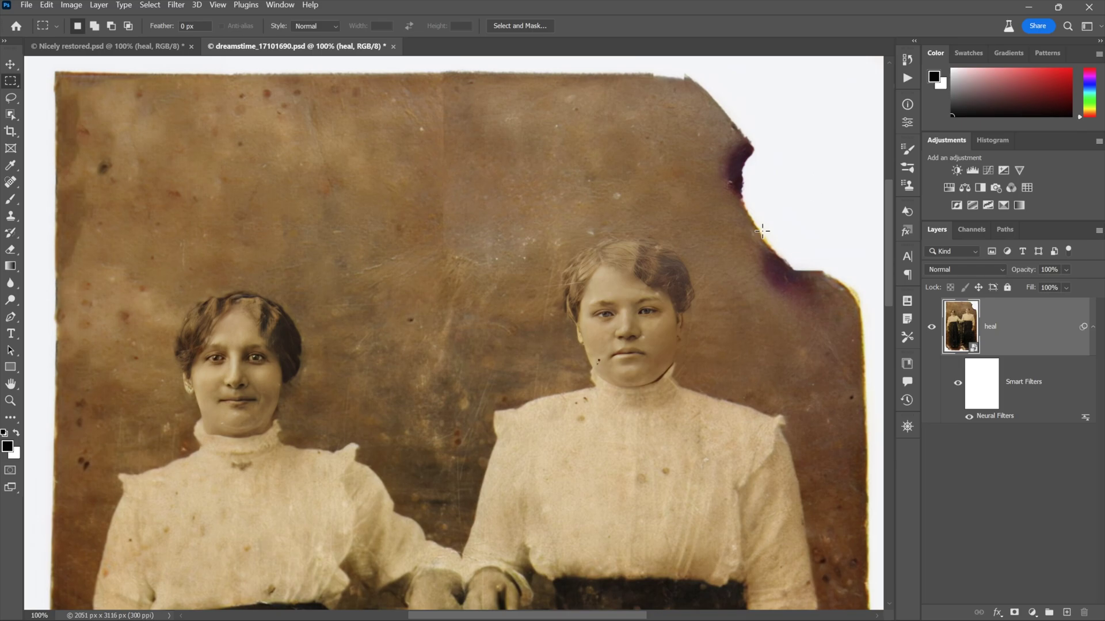
Examine the restored skirts and pedestal, and compare the torn bottom edge with the smart filters hidden and shown
left_click_drag(439, 382, 424, 217)
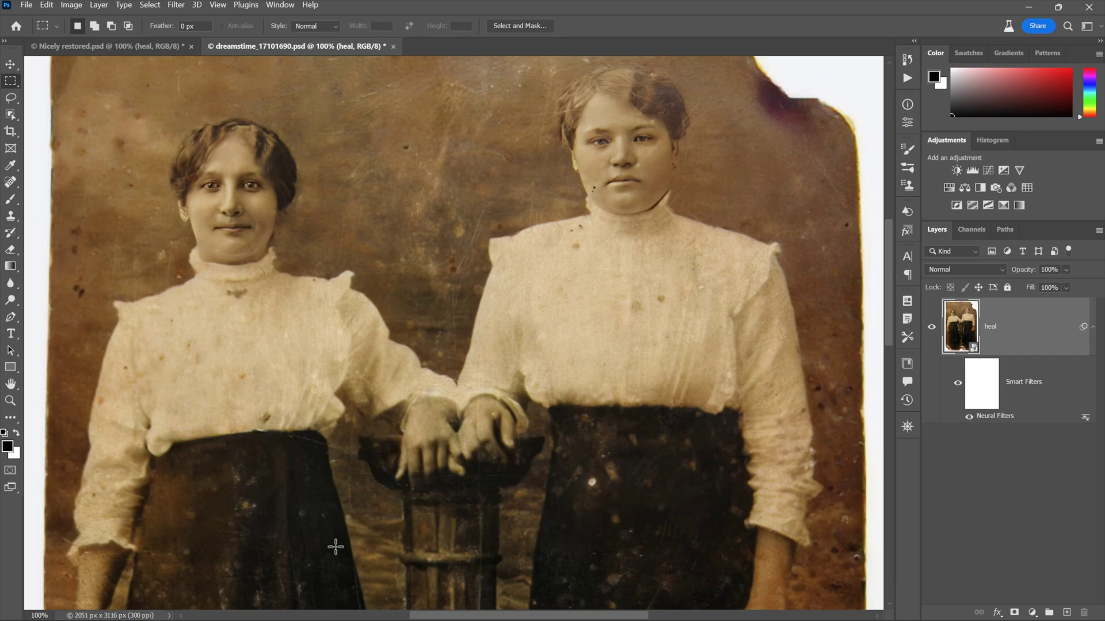
left_click_drag(450, 544, 439, 308)
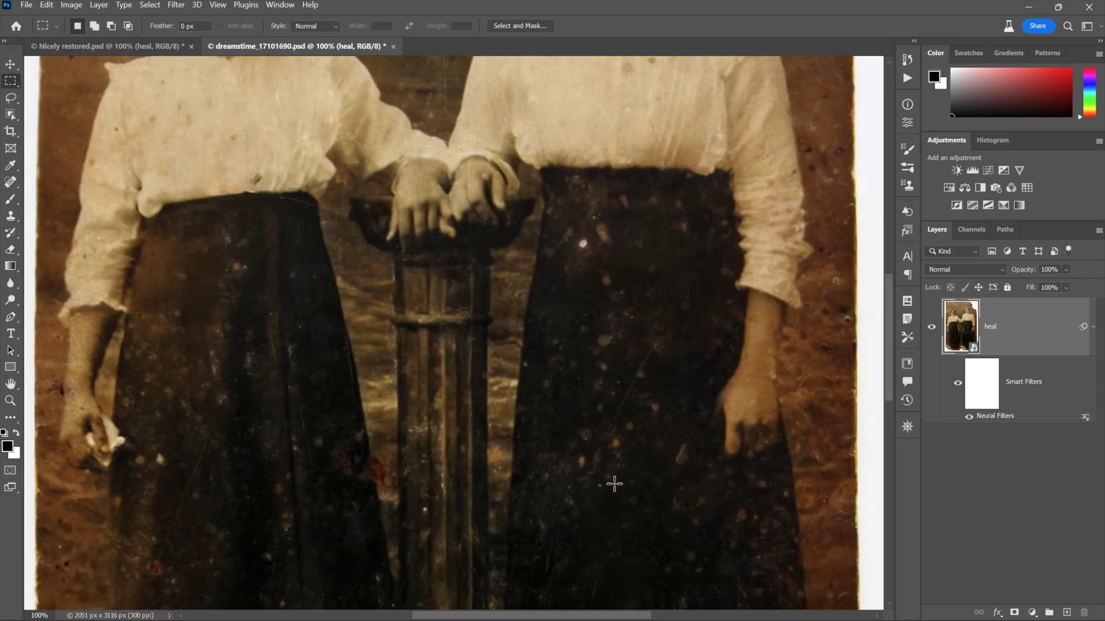
left_click_drag(610, 526, 620, 385)
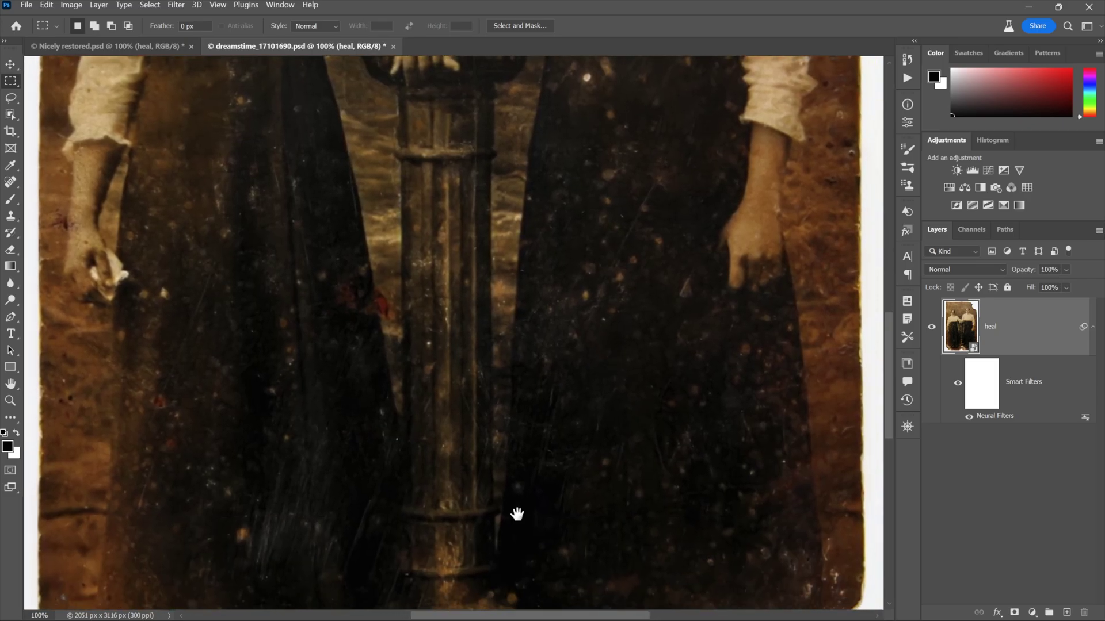
left_click_drag(506, 439, 495, 298)
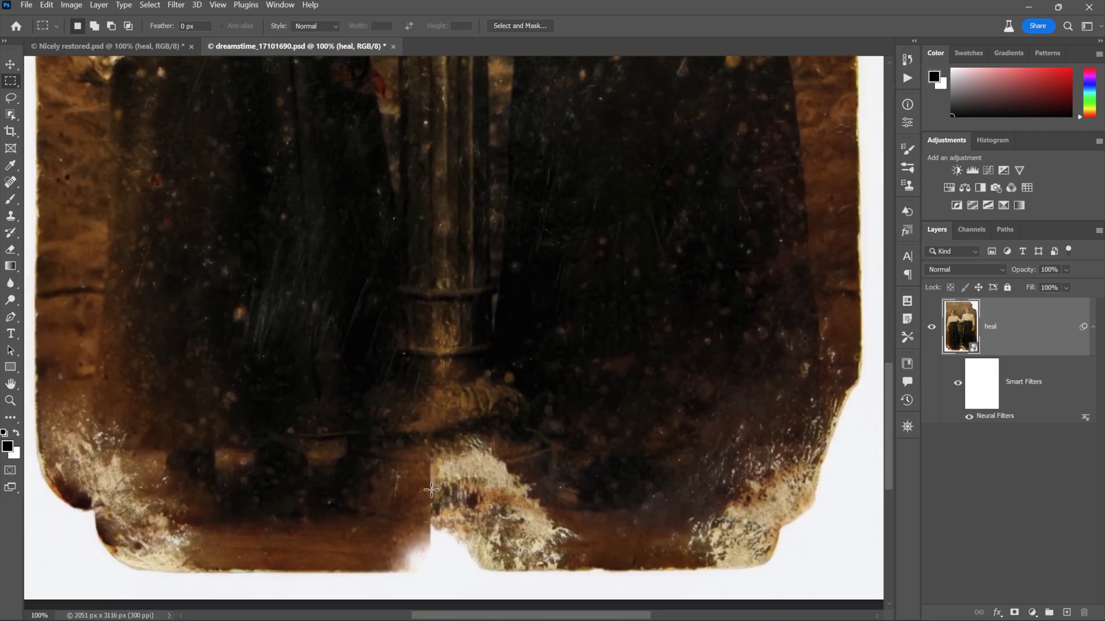
left_click(958, 383)
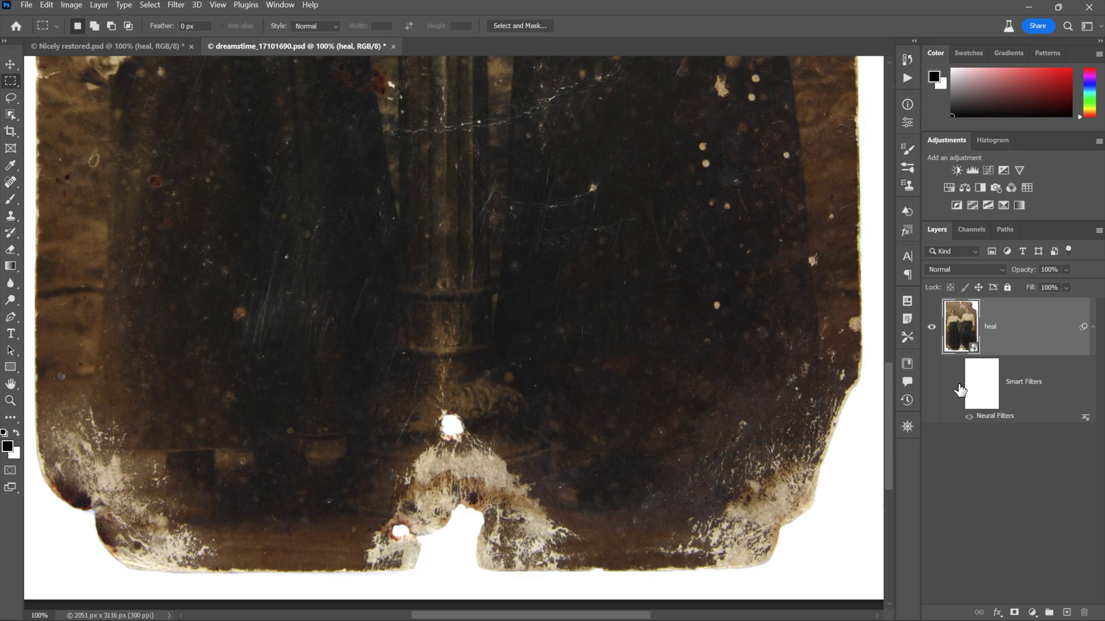
left_click(958, 383)
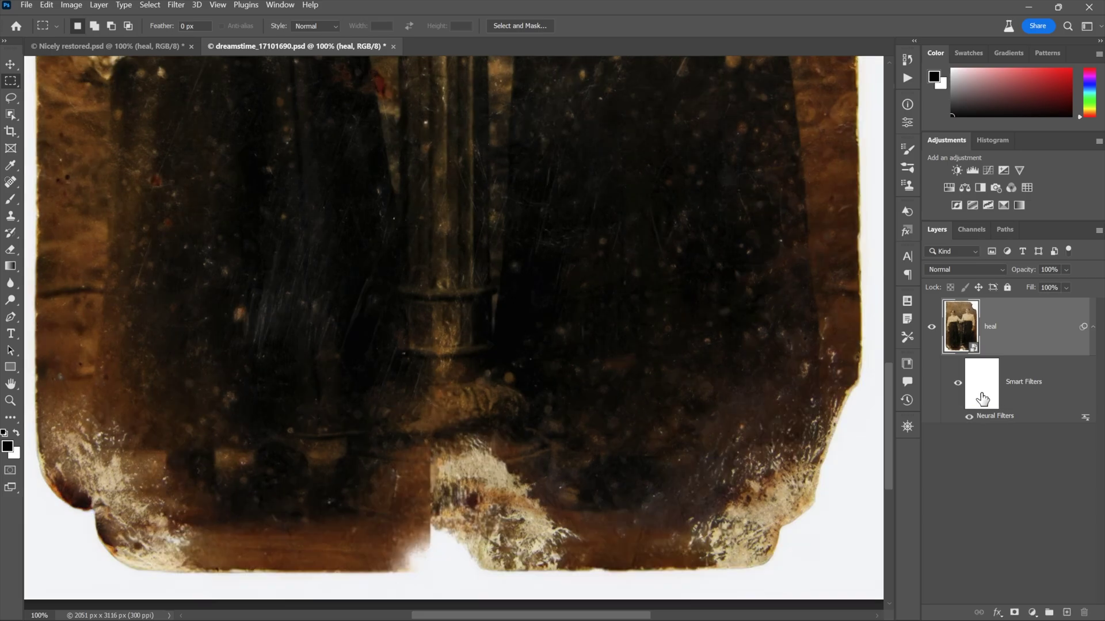
Target the smart filter mask with the Brush tool, enlarge the brush to 800 px and try white over the photo's lower-left area
left_click(980, 396)
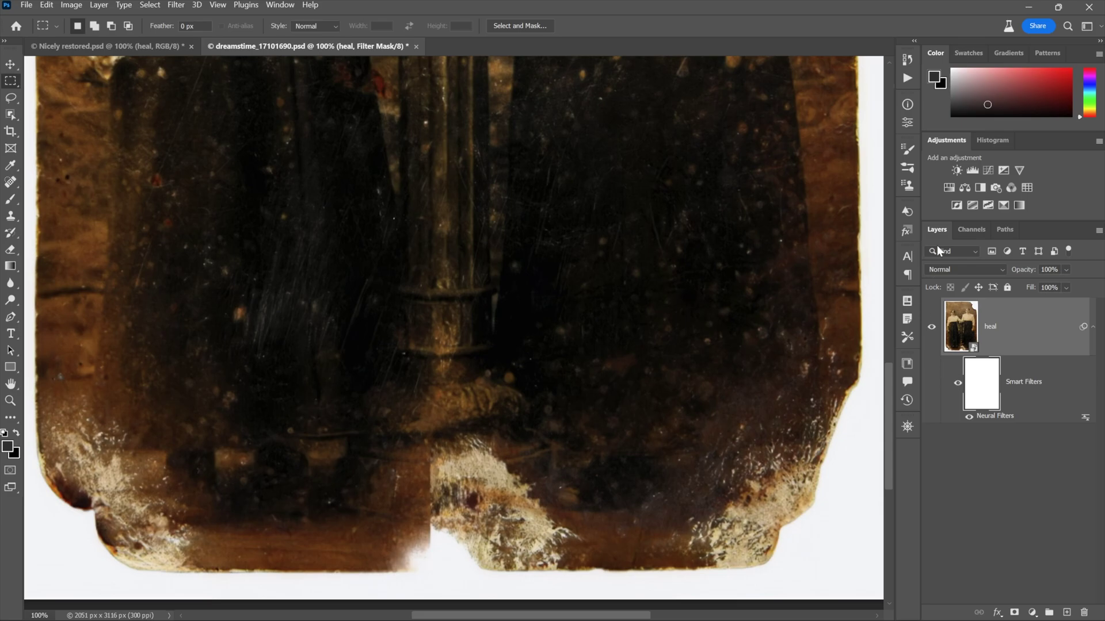
left_click(11, 199)
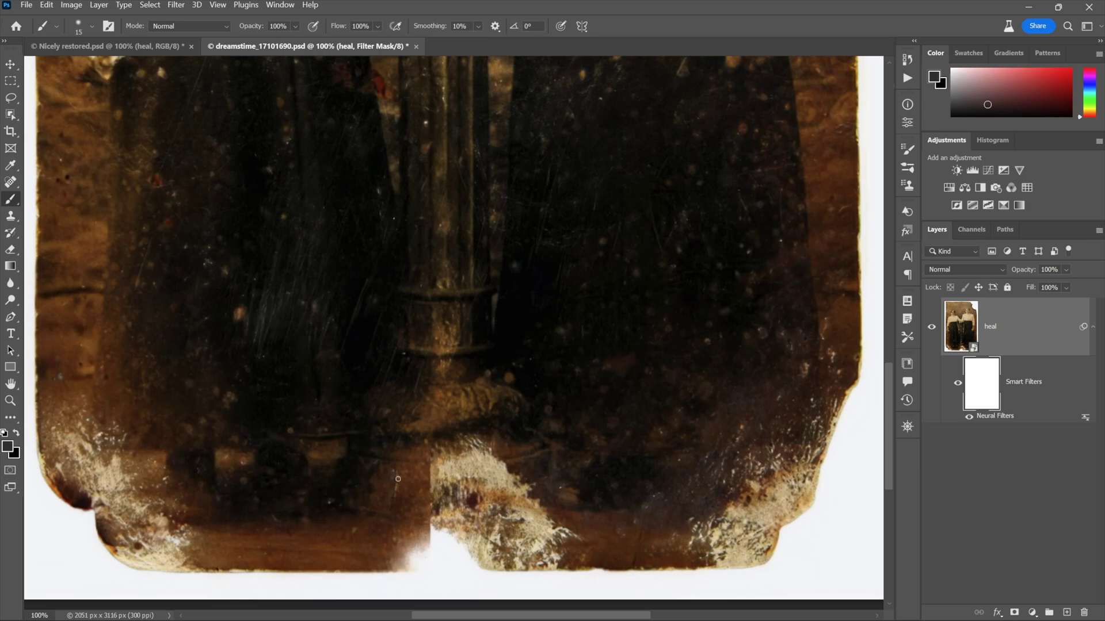
key("bracketright")
key("bracketright")
key("bracketright")
key("bracketright")
key("bracketright")
key("bracketright")
key("bracketright")
key("bracketright")
key("bracketright")
key("bracketright")
key("bracketright")
key("bracketright")
key("bracketright")
key("bracketright")
key("bracketright")
key("bracketright")
key("bracketright")
key("bracketright")
key("bracketright")
key("bracketright")
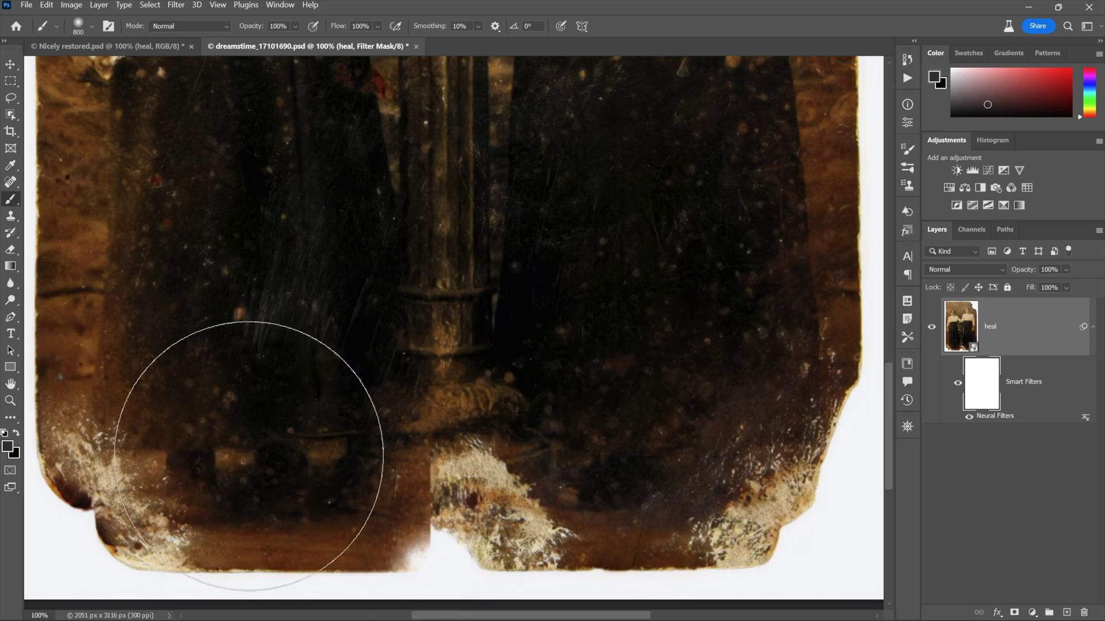
key("x")
left_click_drag(201, 430, 201, 451)
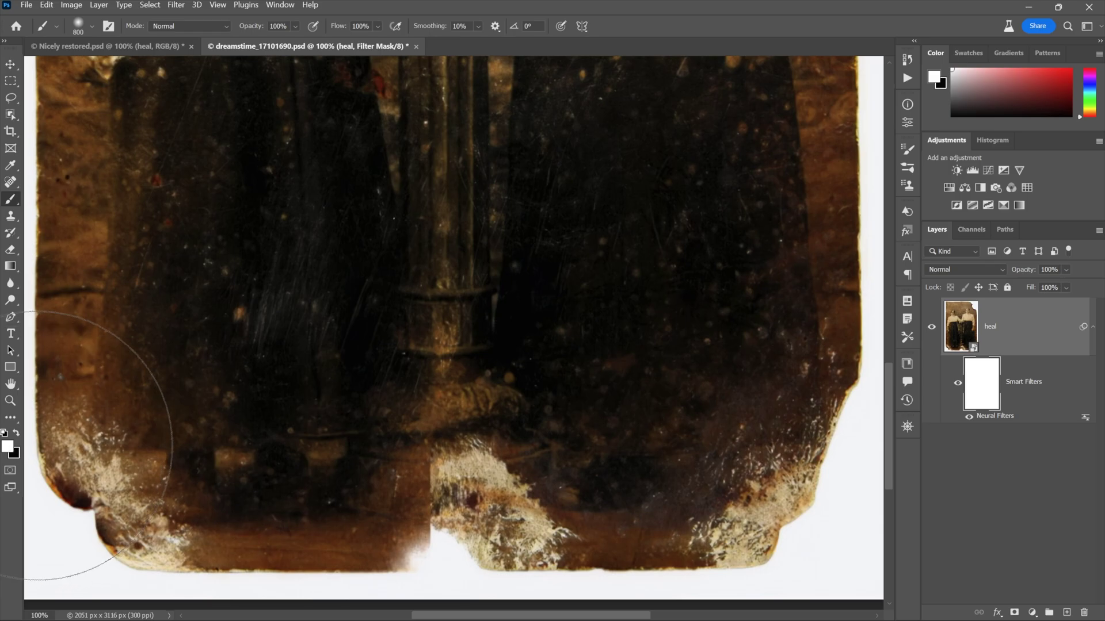
Mask out the filter around the torn notch in the photo's bottom edge by painting black with a 250 px brush
key("x")
key("bracketleft")
key("bracketleft")
key("bracketleft")
key("bracketleft")
key("bracketleft")
key("bracketleft")
mouse_move(442, 522)
left_mouse_down()
mouse_move(416, 551)
mouse_move(441, 485)
mouse_move(460, 480)
mouse_move(471, 507)
mouse_move(484, 495)
mouse_move(507, 527)
mouse_move(403, 526)
left_mouse_up()
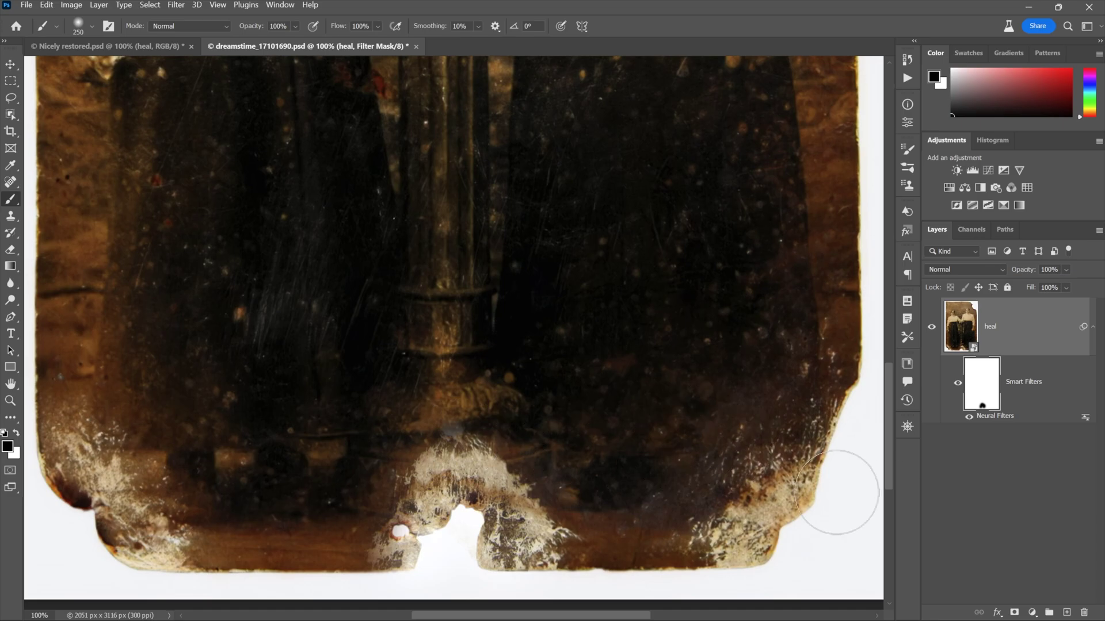
mouse_move(468, 160)
left_mouse_down()
mouse_move(490, 360)
mouse_move(434, 378)
mouse_move(415, 405)
mouse_move(414, 377)
mouse_move(404, 378)
left_mouse_up()
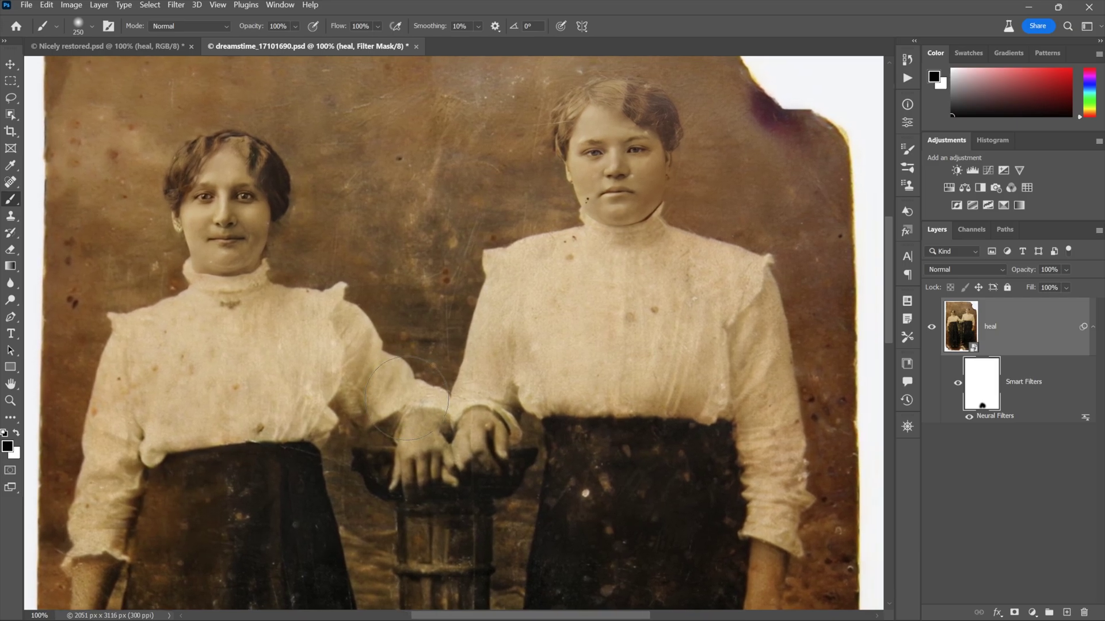